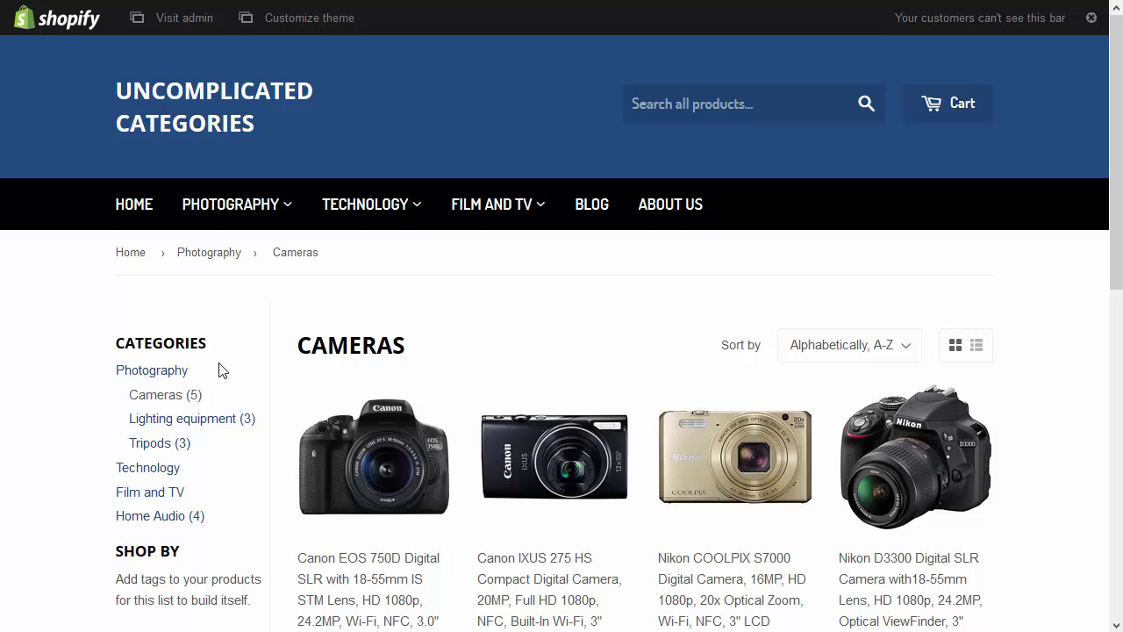
# Browse the storefront's Technology category and its Computers, Desktops and Laptops subcategories from the category list.
pyautogui.click(149, 469)
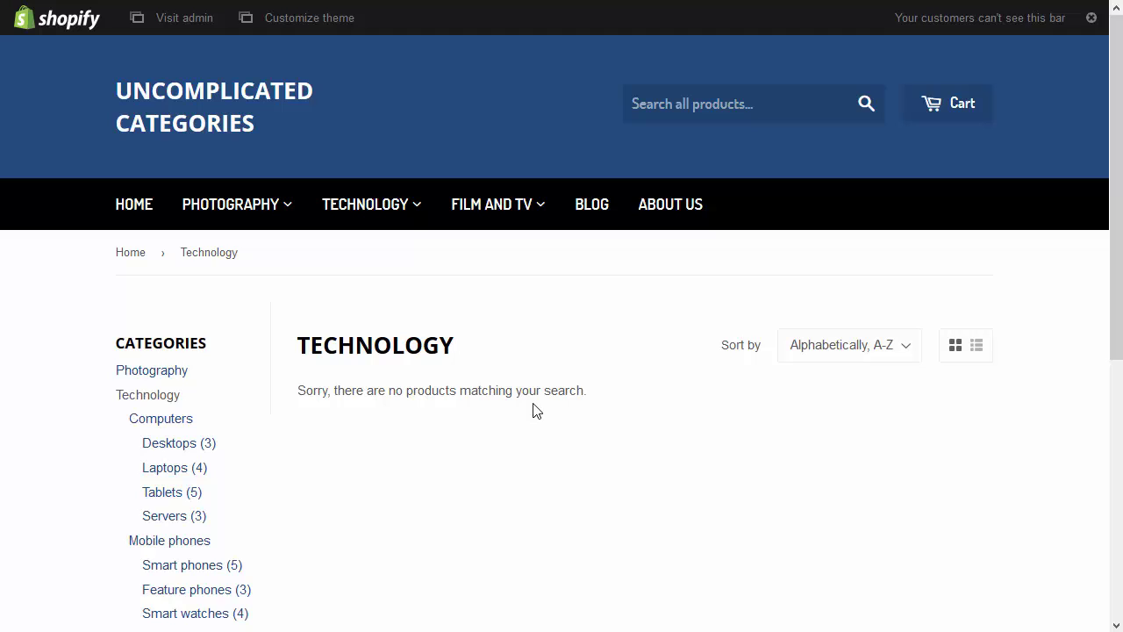
pyautogui.click(170, 449)
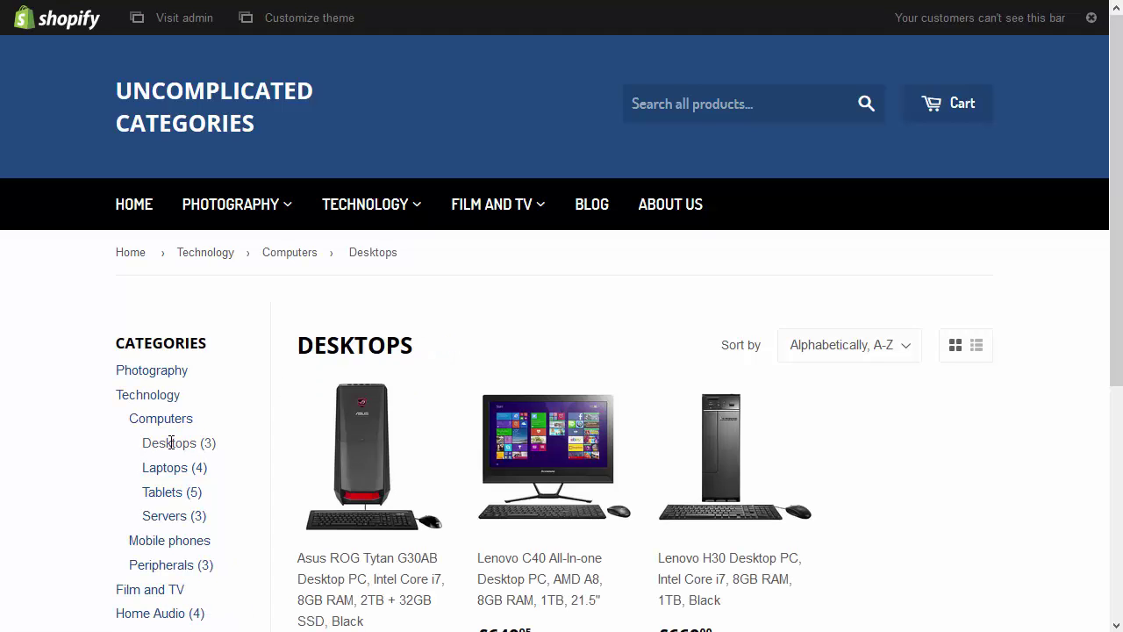
pyautogui.click(172, 470)
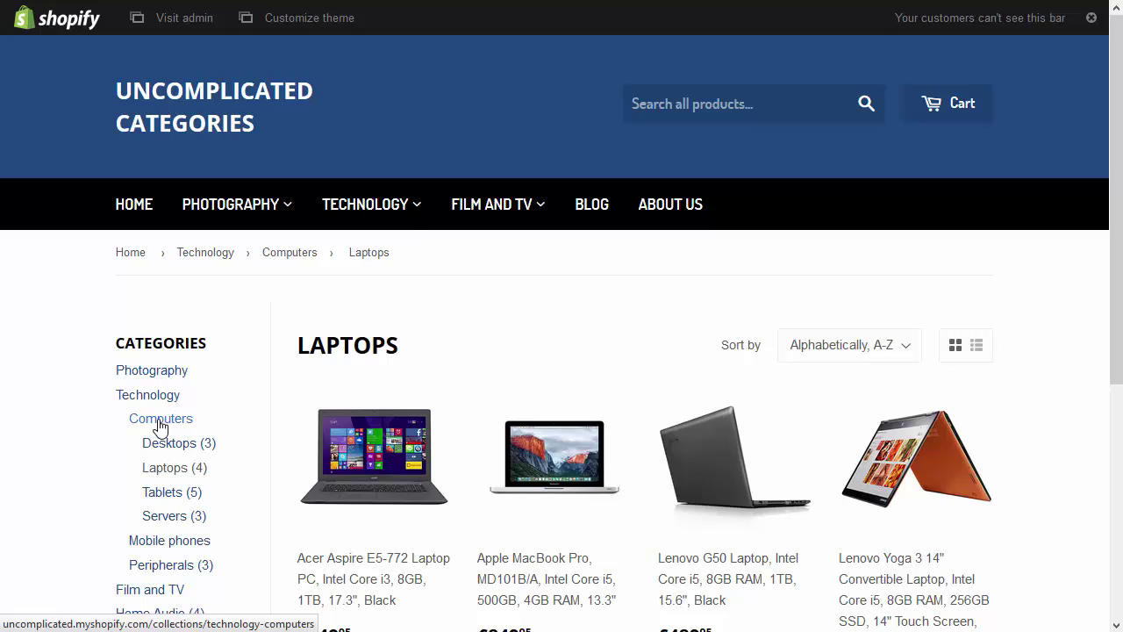
pyautogui.click(160, 422)
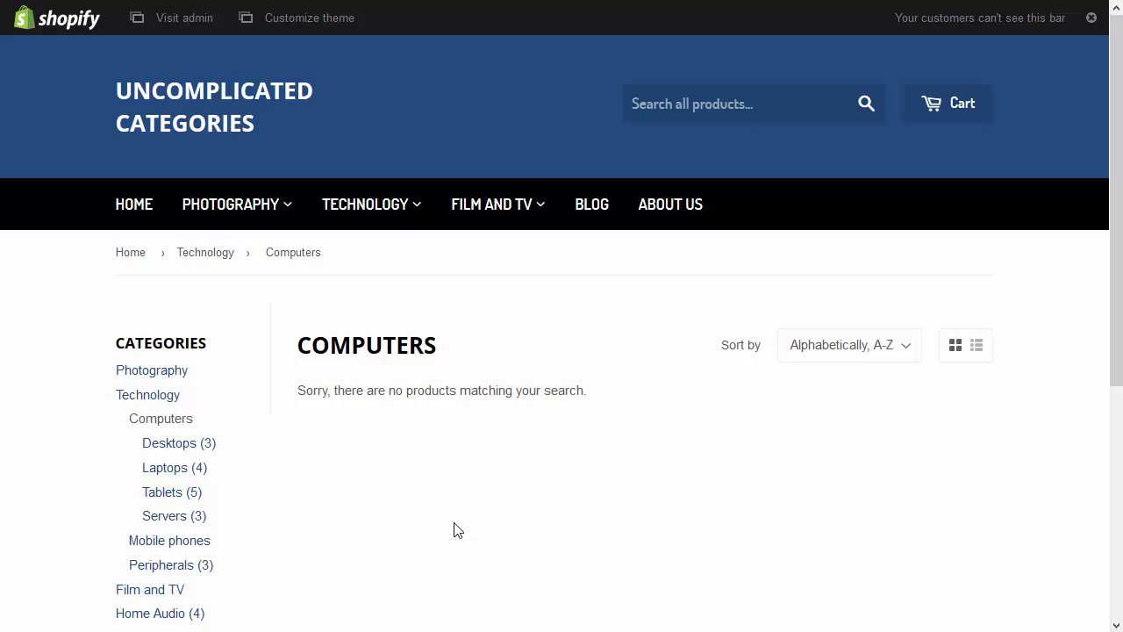
pyautogui.click(162, 397)
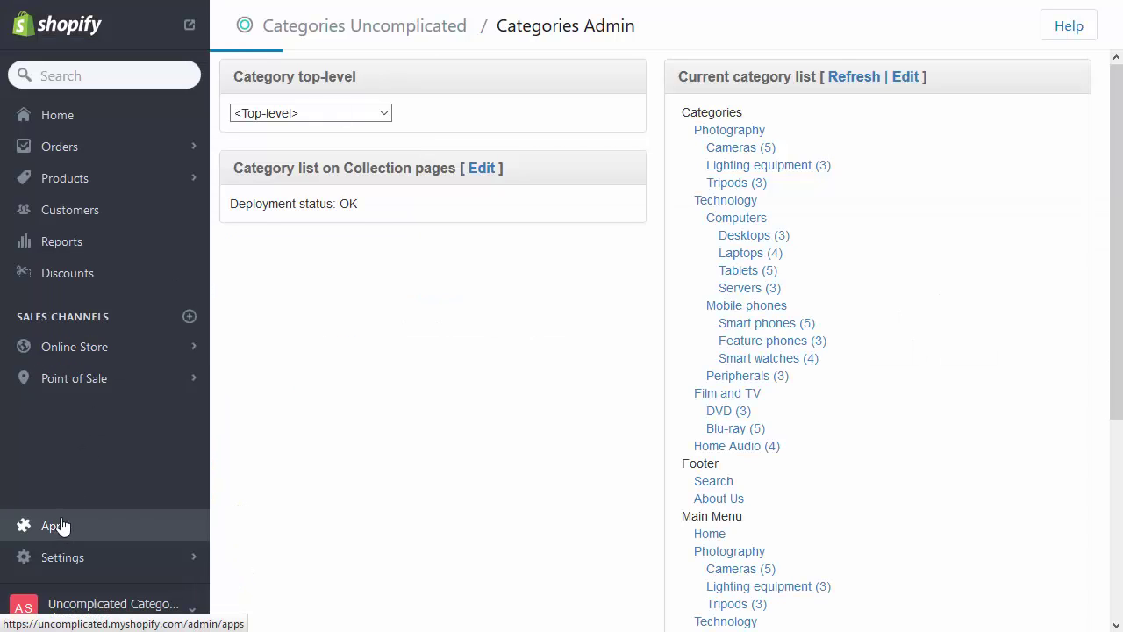
# Open the Categories Uncomplicated app in the store admin and set the category top-level to Categories.
pyautogui.click(55, 527)
pyautogui.click(391, 221)
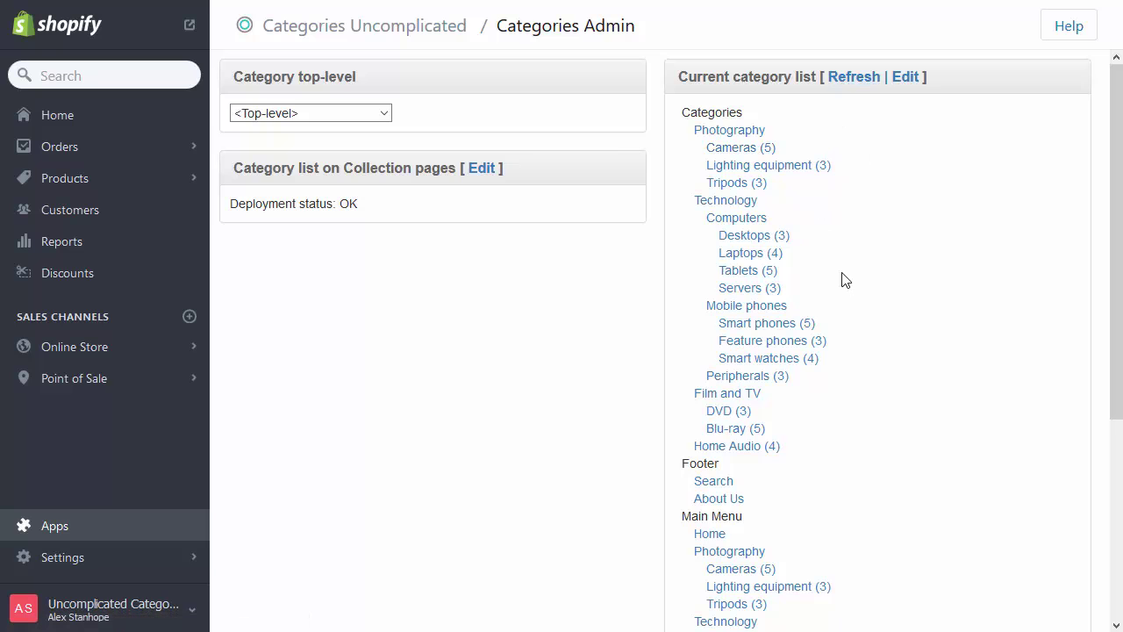
pyautogui.click(323, 117)
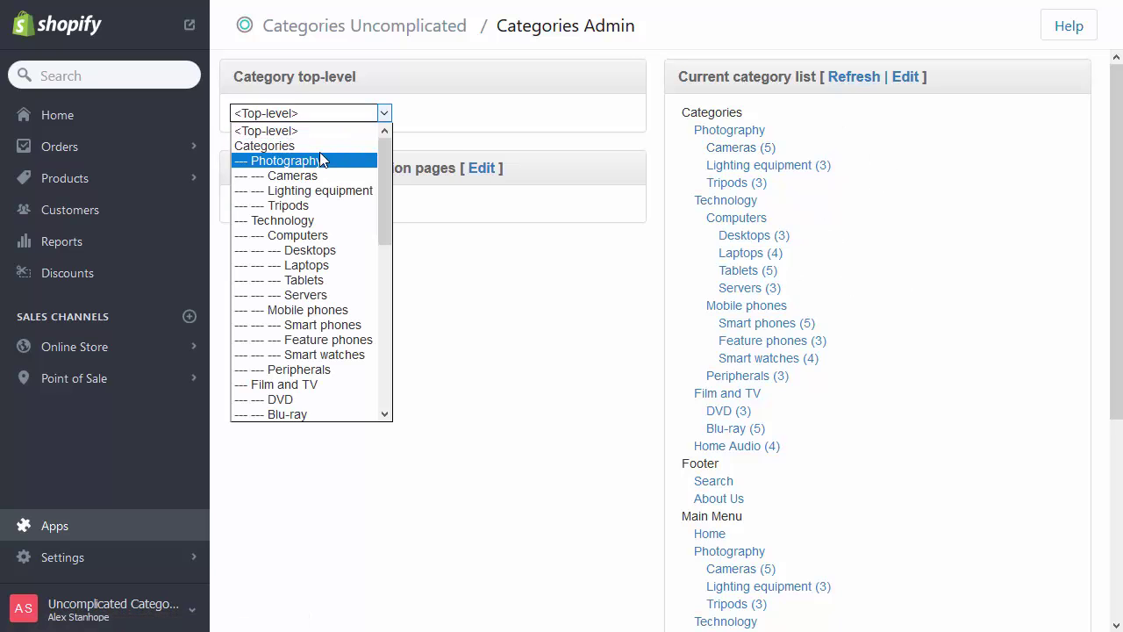
pyautogui.click(307, 144)
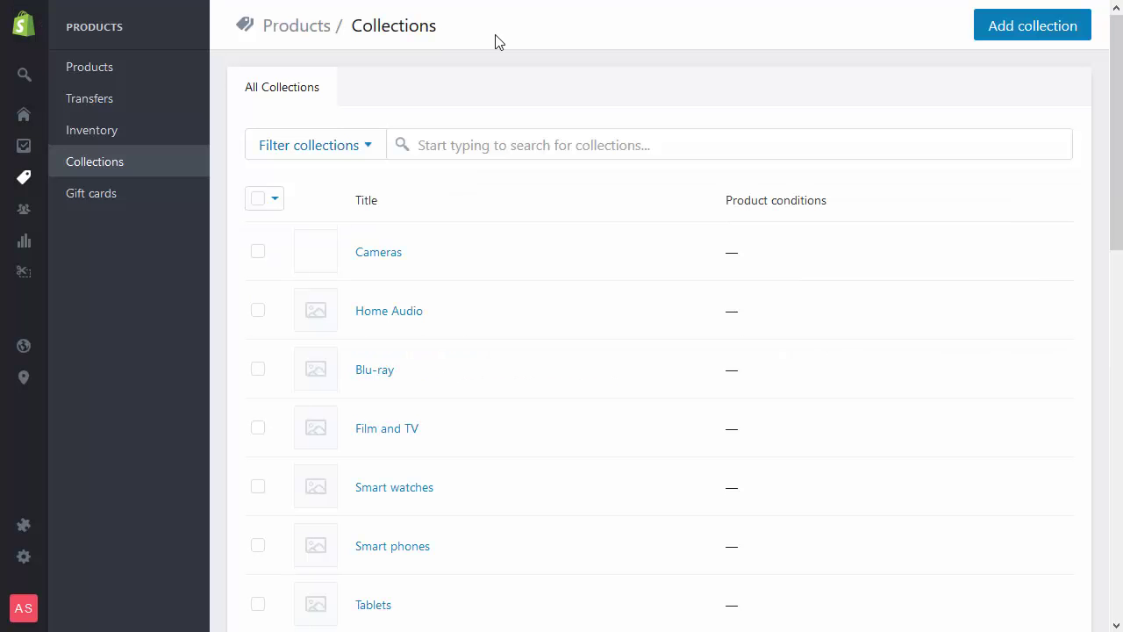
# Open the HTML/CSS code of the Supply theme for editing.
pyautogui.moveTo(25, 263)
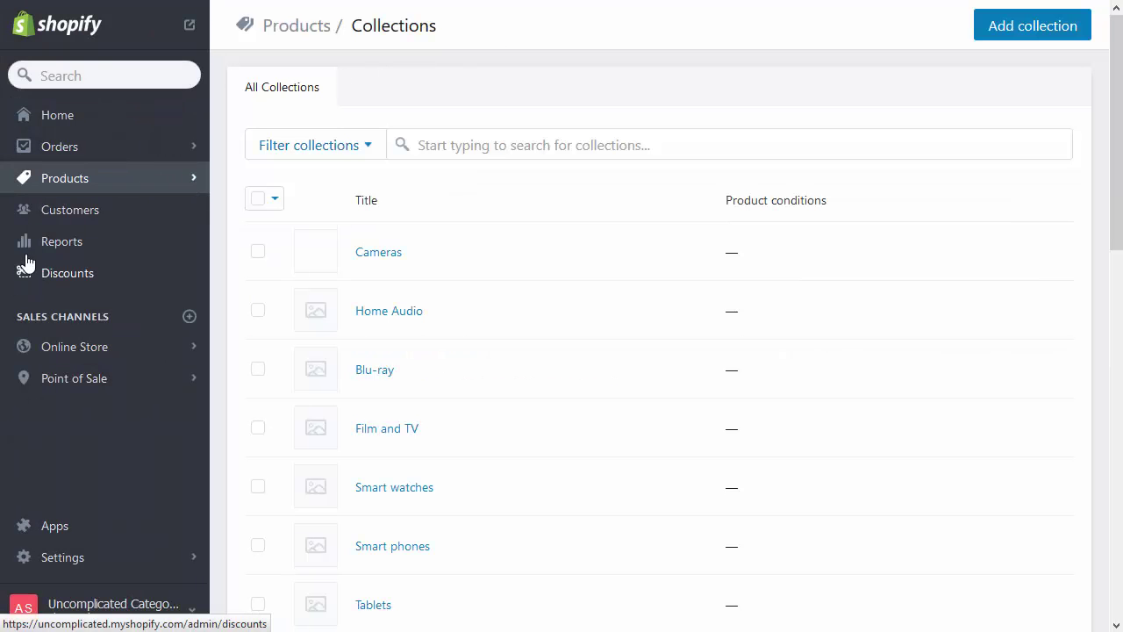
pyautogui.click(66, 351)
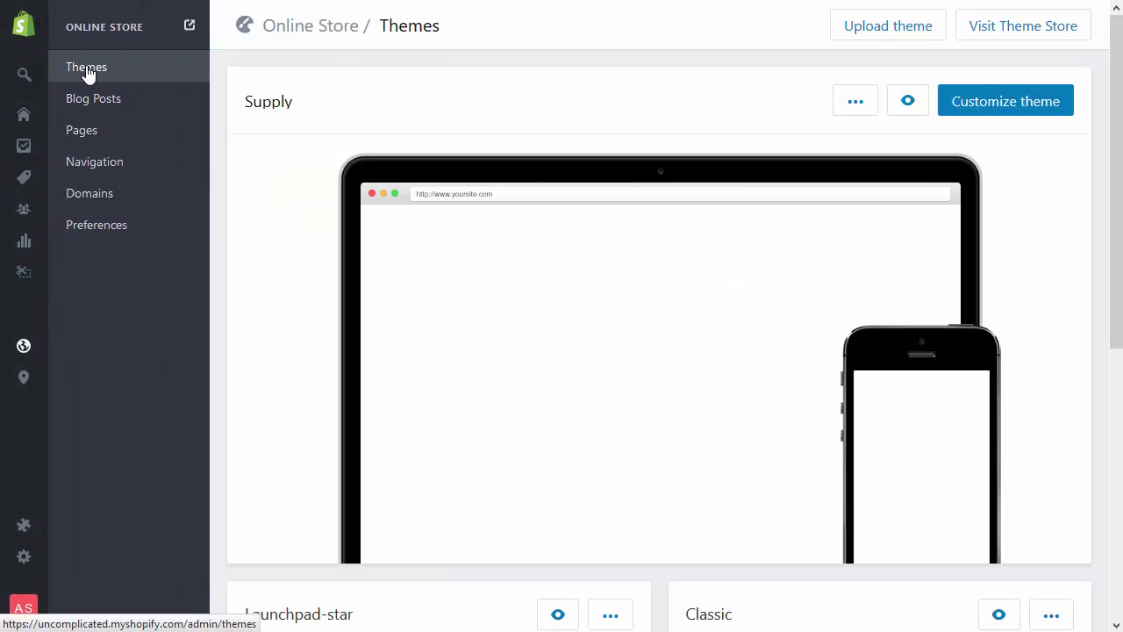
pyautogui.click(850, 101)
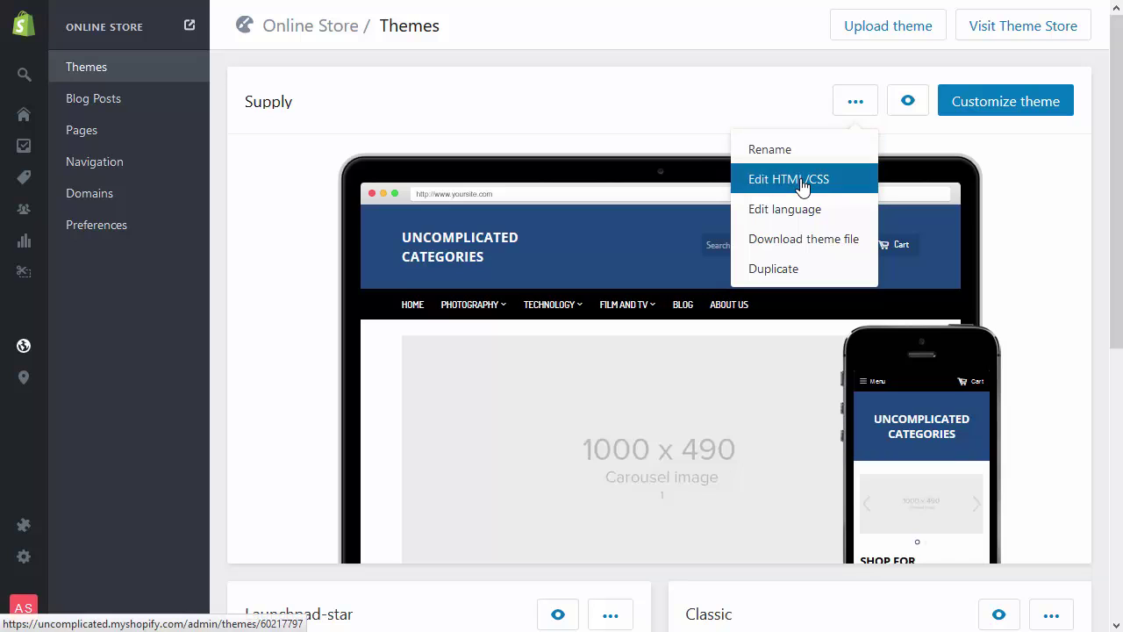
pyautogui.click(803, 181)
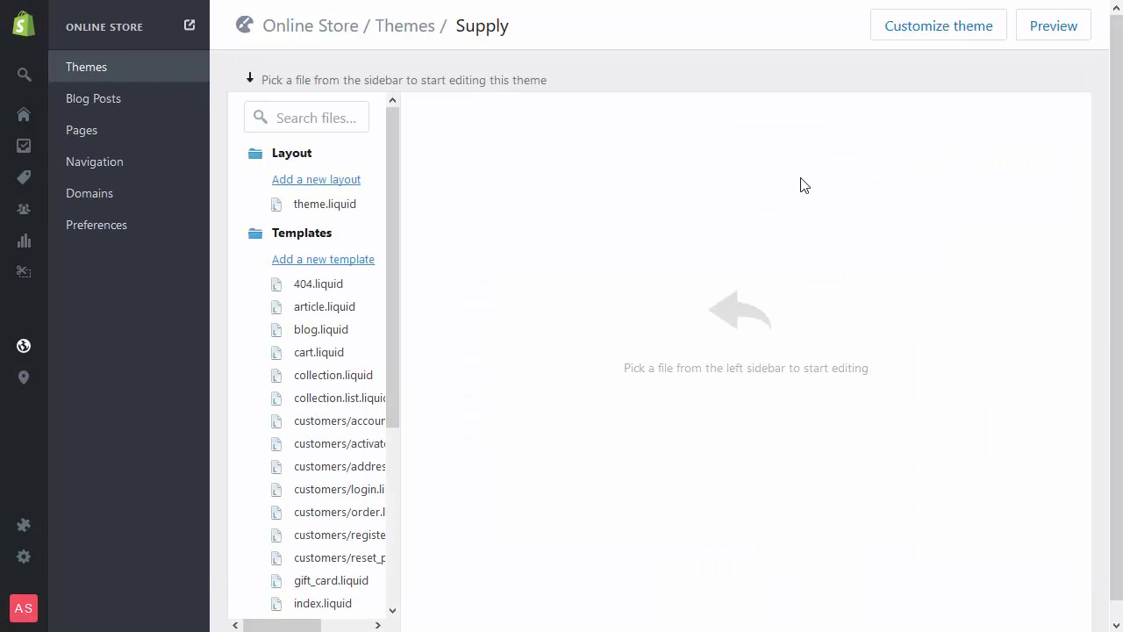
# Open the collection-sidebar.liquid snippet and go to the 'uncomplicated.categories.catlist' include below the Categories heading.
pyautogui.scroll(-3, 356, 384)
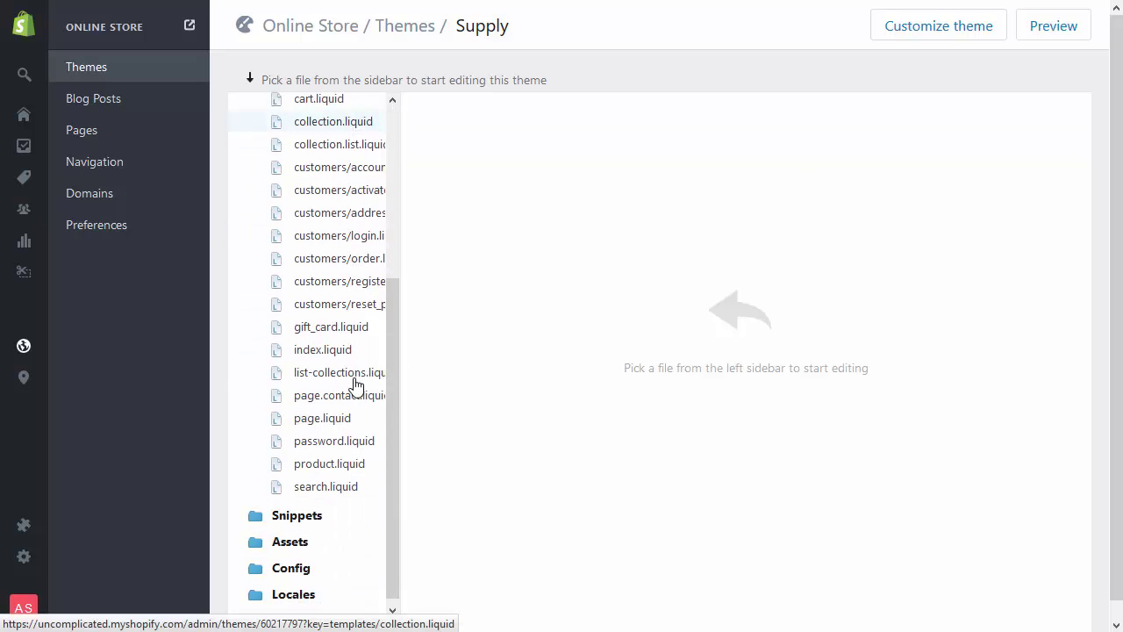
pyautogui.click(304, 506)
pyautogui.scroll(-3, 305, 504)
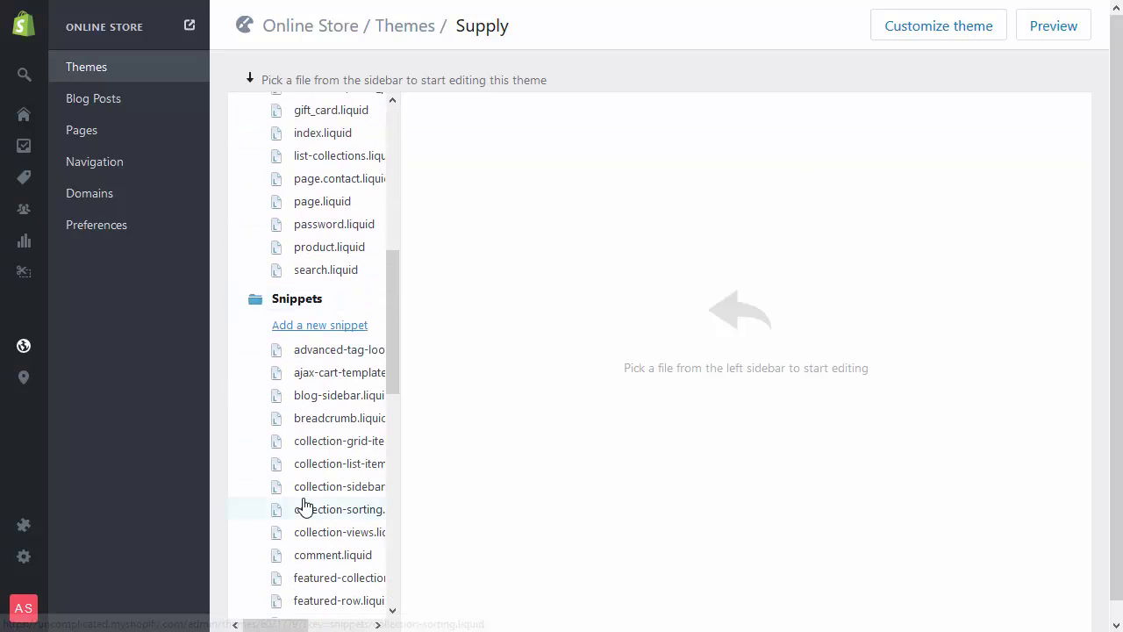
pyautogui.scroll(-8, 304, 506)
pyautogui.scroll(1, 325, 303)
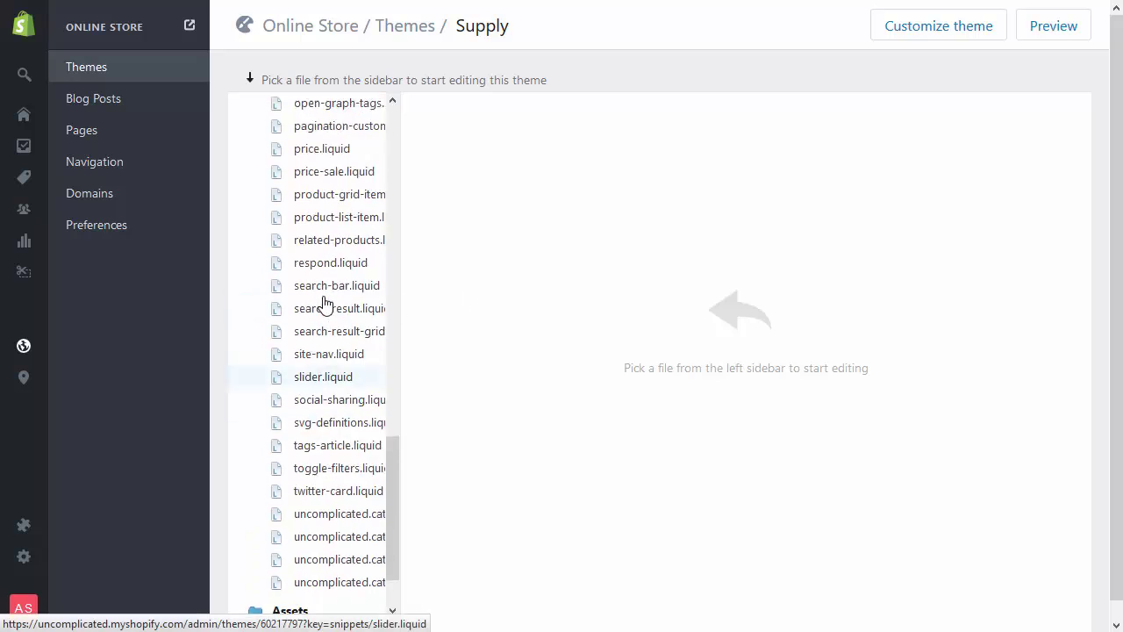
pyautogui.scroll(3, 325, 303)
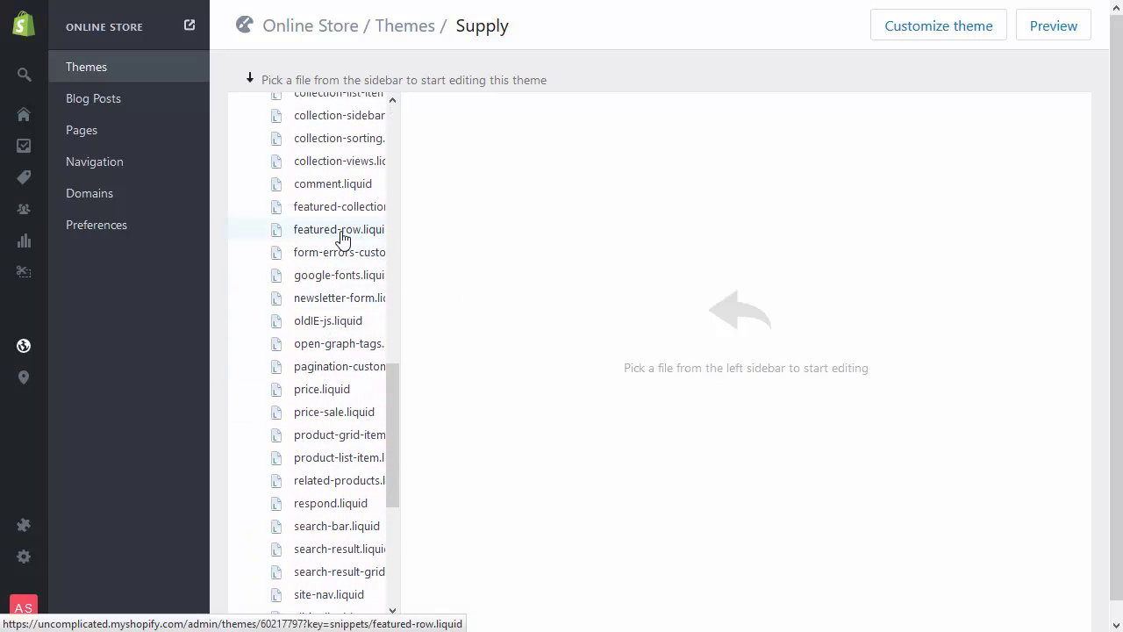
pyautogui.click(350, 121)
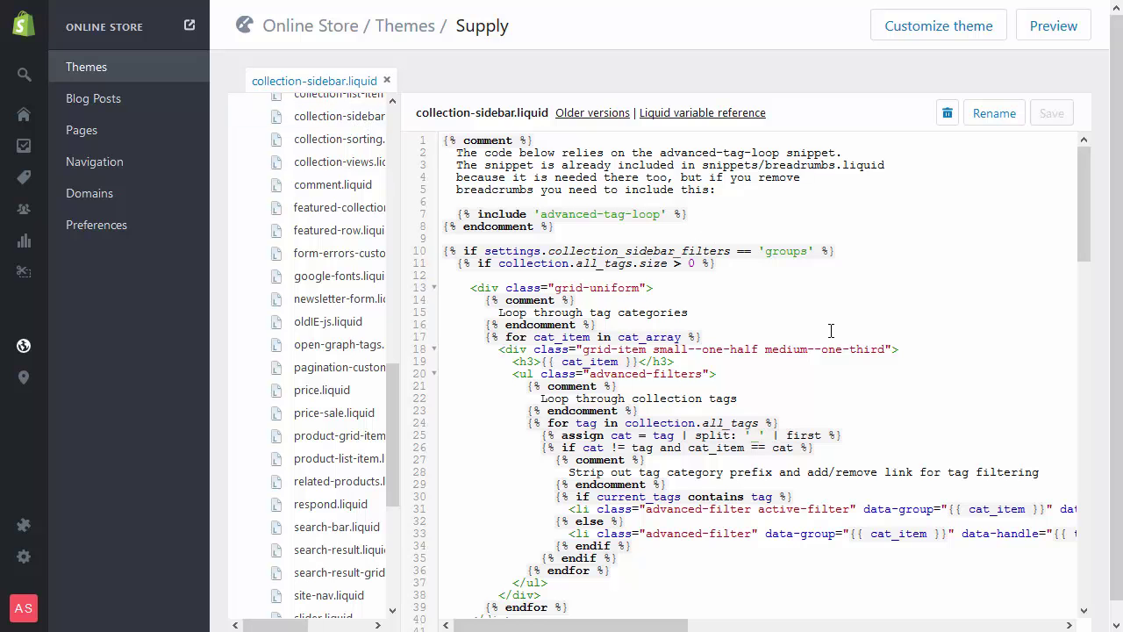
pyautogui.scroll(-6, 832, 330)
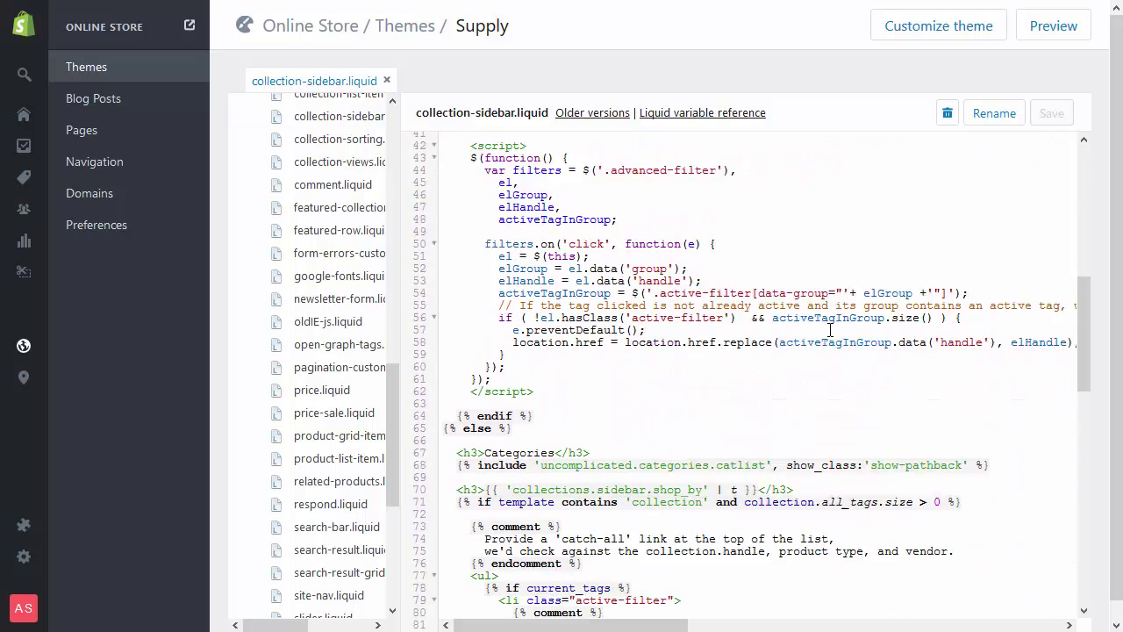
pyautogui.scroll(-2, 832, 330)
pyautogui.click(448, 337)
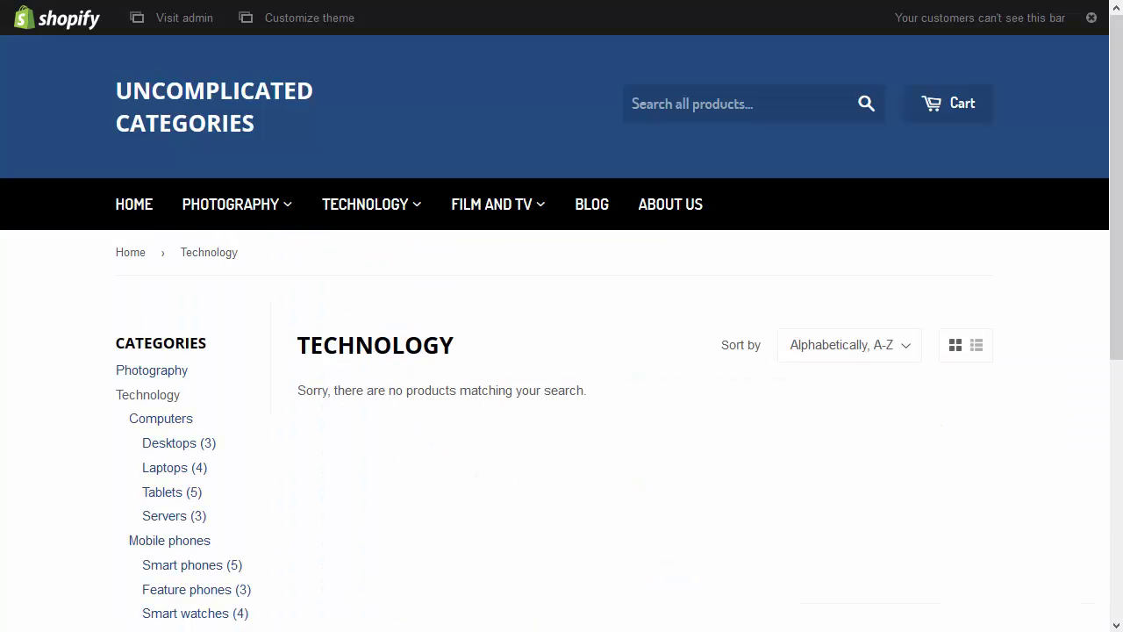
# Inspect the HTML of the no-products message on the storefront's Technology page and find its grid-uniform container.
pyautogui.press('F12')
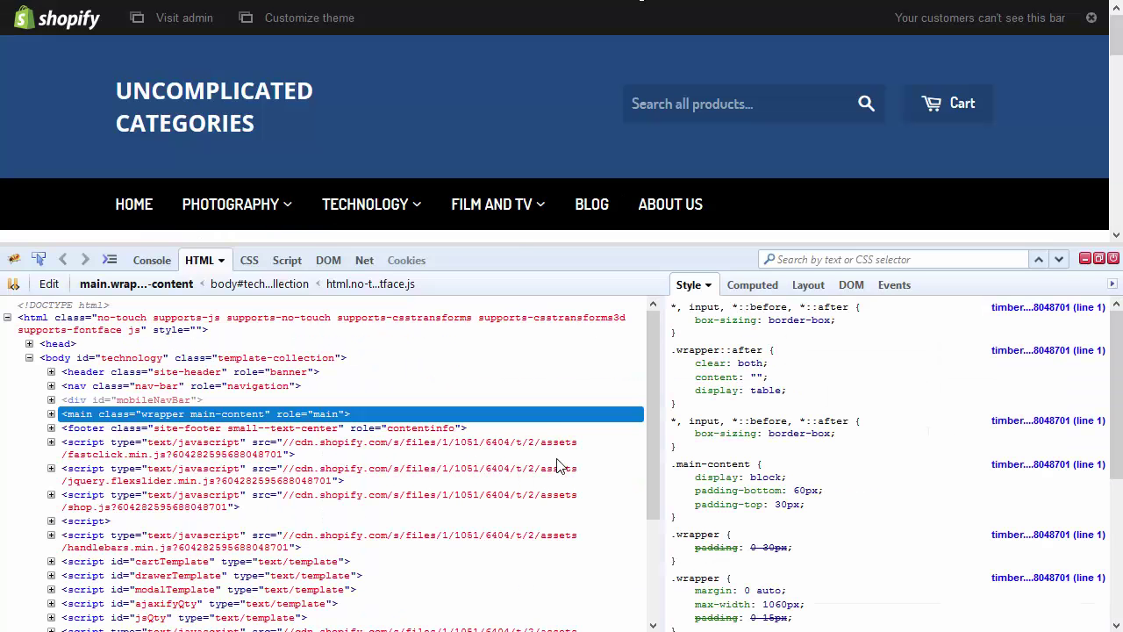
pyautogui.scroll(-2, 521, 138)
pyautogui.click(37, 259)
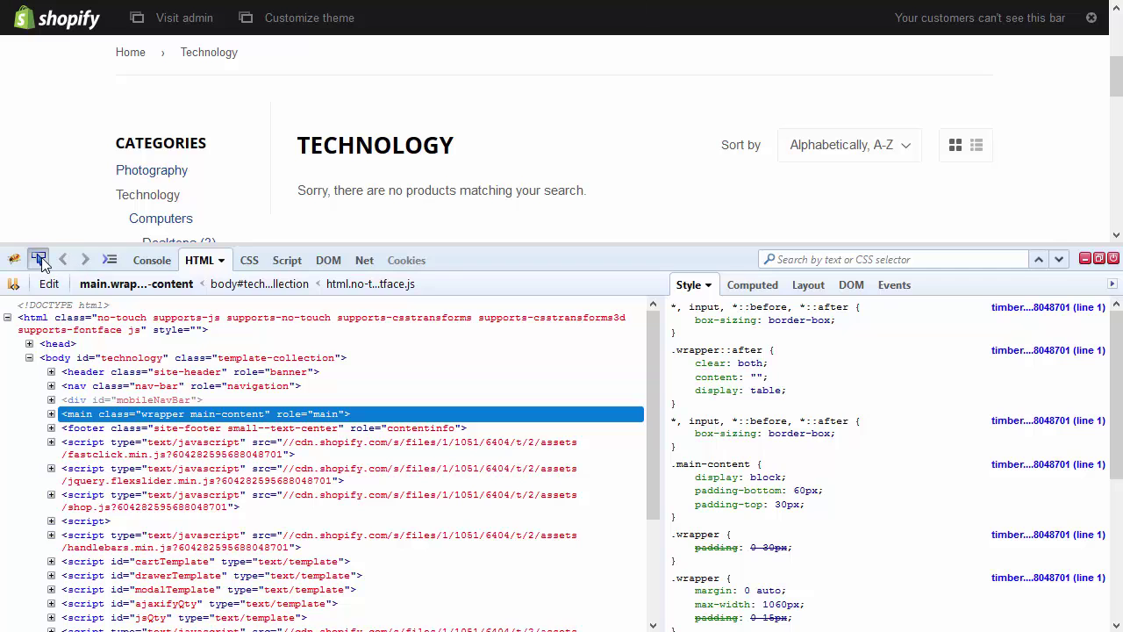
pyautogui.click(387, 186)
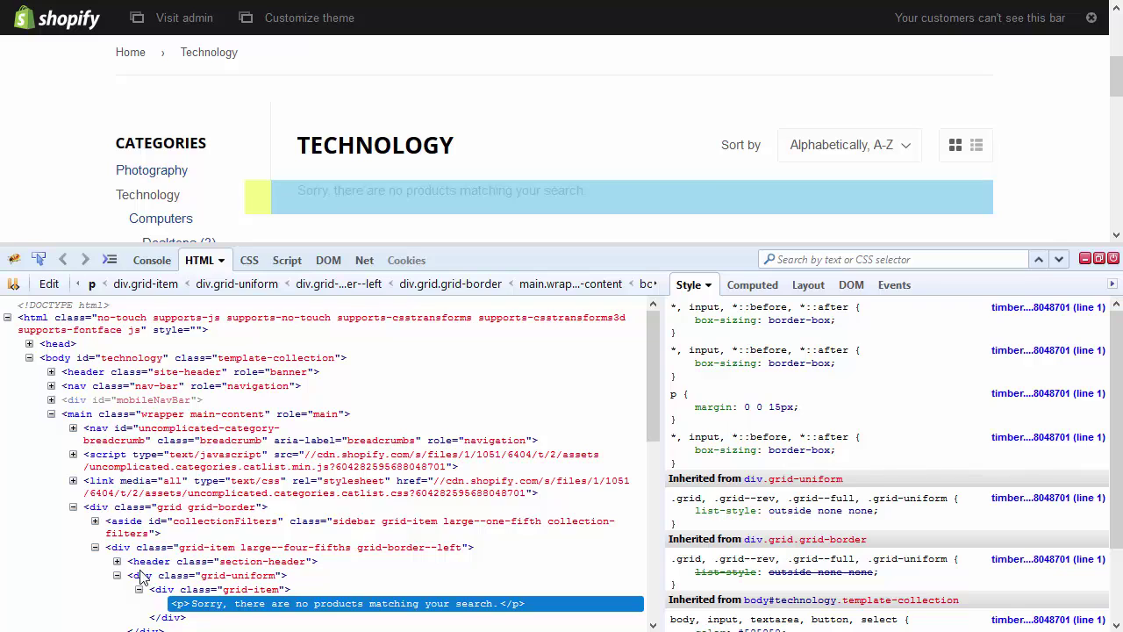
pyautogui.click(140, 578)
pyautogui.press('F12')
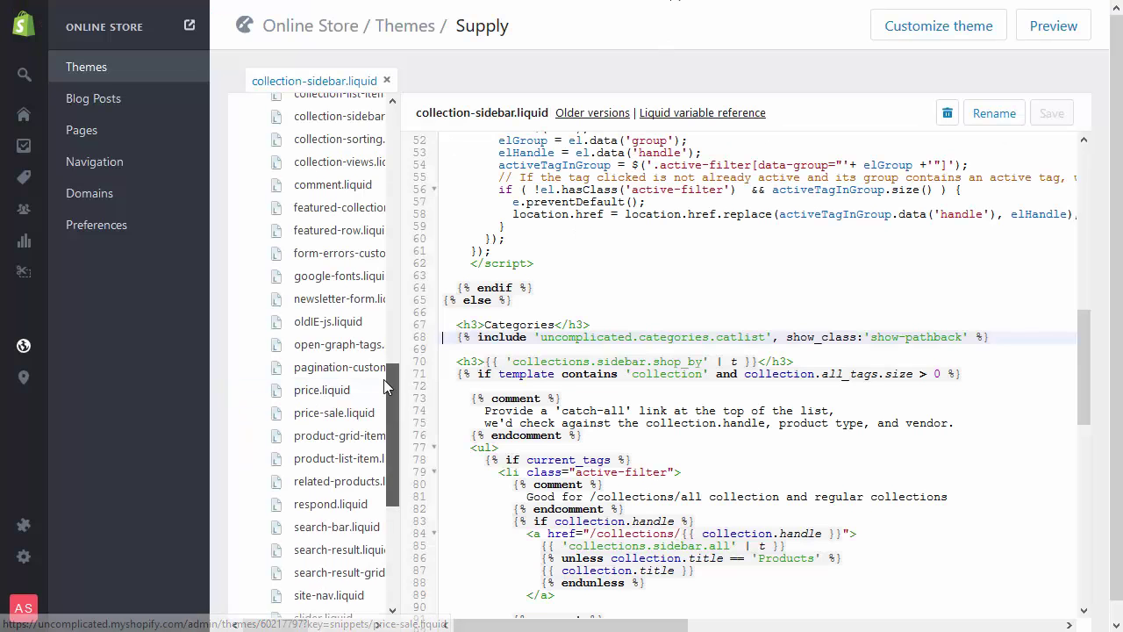
# Open the collection.liquid template and find the commented-out 'uncomplicated.categories.caticons' include above the grid-uniform div.
pyautogui.moveTo(392, 413); pyautogui.dragTo(386, 200)
pyautogui.click(326, 230)
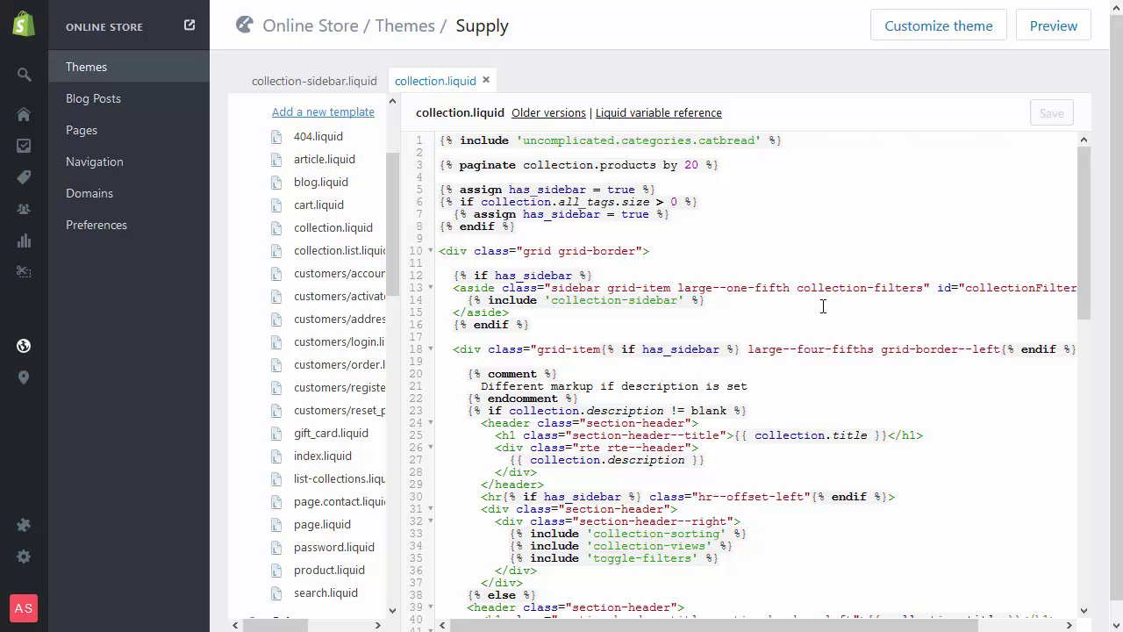
pyautogui.moveTo(1086, 251); pyautogui.dragTo(1053, 452)
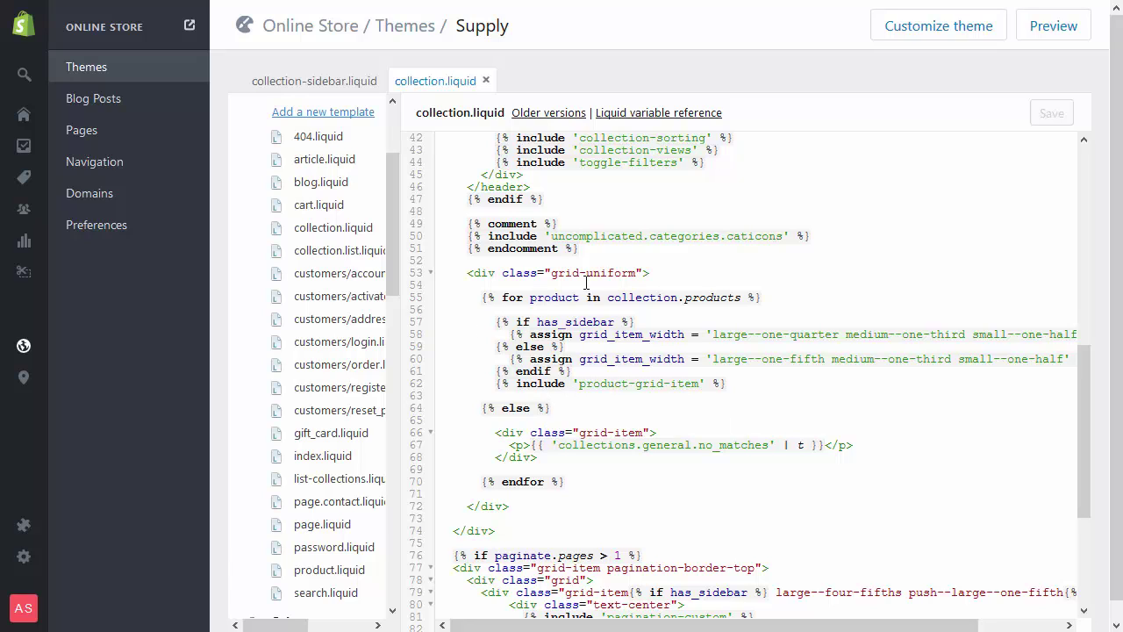
pyautogui.scroll(2, 612, 303)
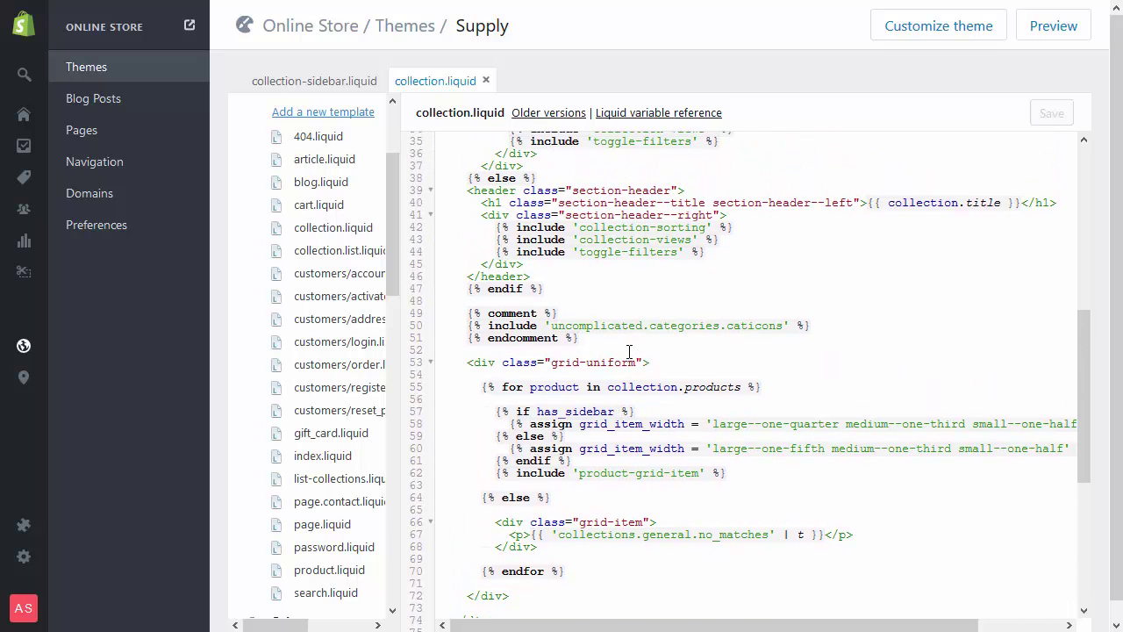
# Delete the comment and endcomment lines around the 'uncomplicated.categories.caticons' include.
pyautogui.click(585, 316)
pyautogui.press('Home')
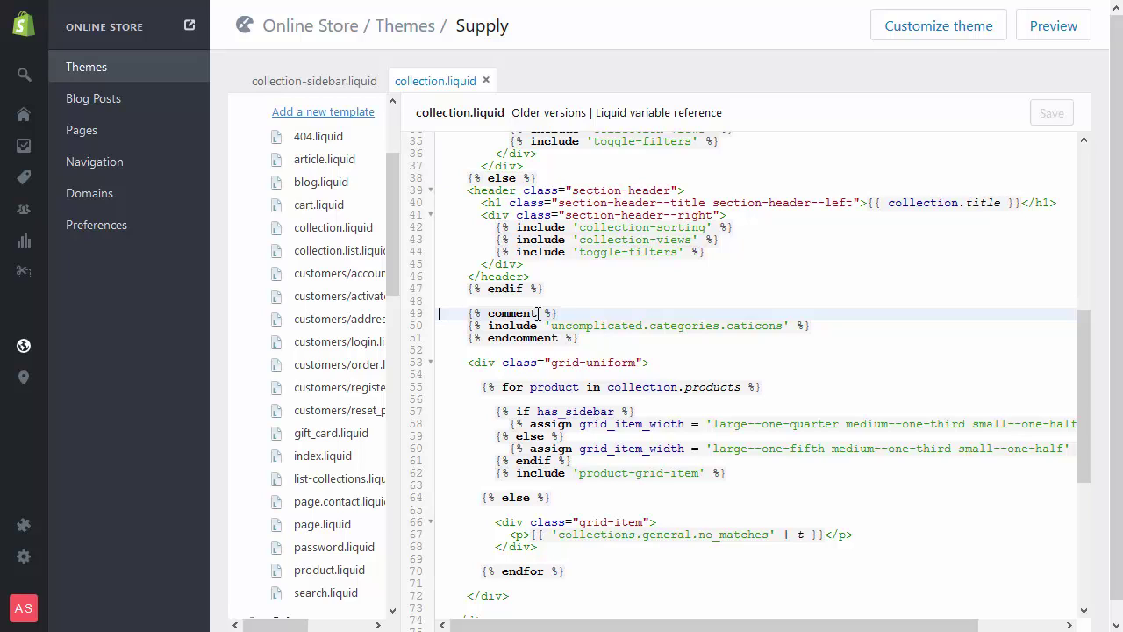
pyautogui.hotkey('shift', 'Down')
pyautogui.press('Delete')
pyautogui.hotkey('shift', 'Down')
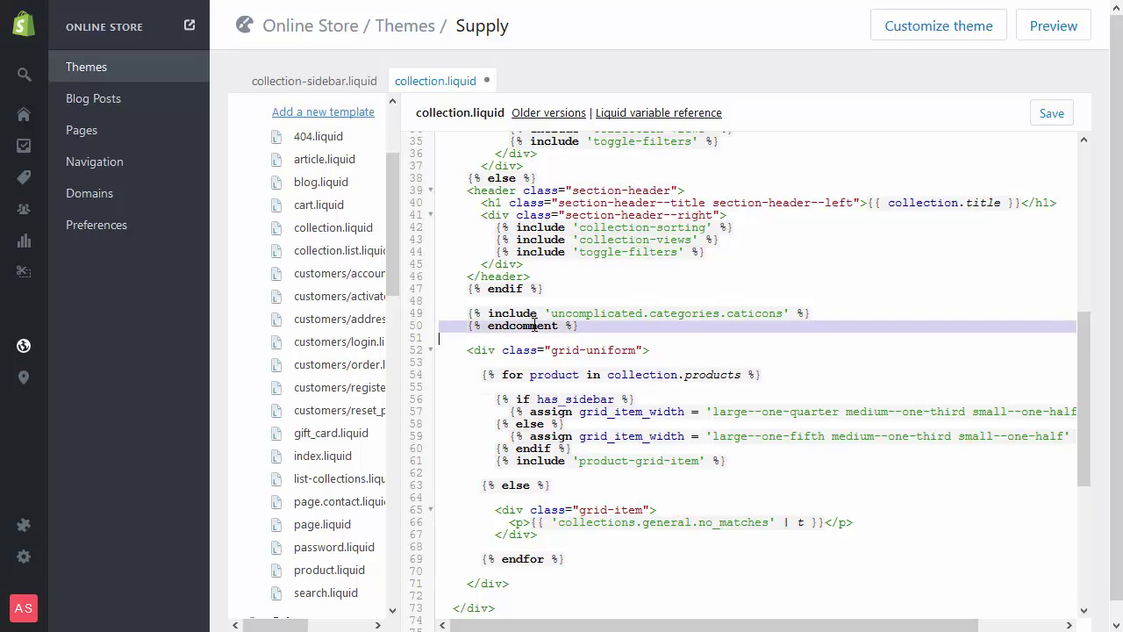
pyautogui.press('Delete')
pyautogui.press('Up')
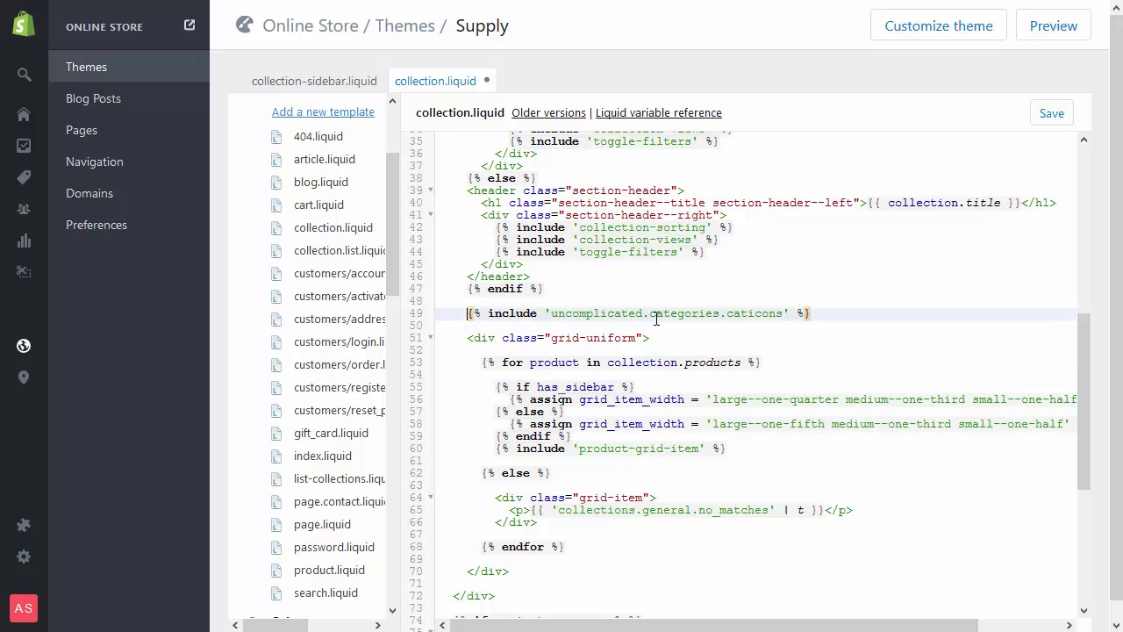
# Copy and remove the 'uncomplicated.categories.caticons' include, paste it back on line 49, and save collection.liquid.
pyautogui.keyDown('shift'); pyautogui.click(808, 313); pyautogui.keyUp('shift')
pyautogui.hotkey('ctrl', 'c')
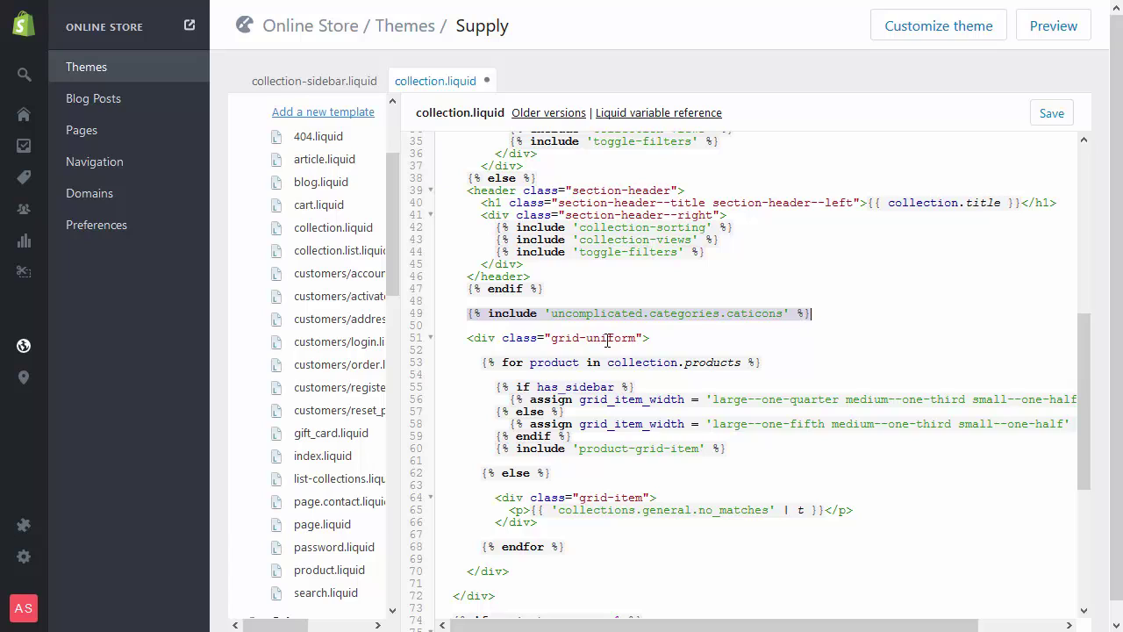
pyautogui.press('BackSpace')
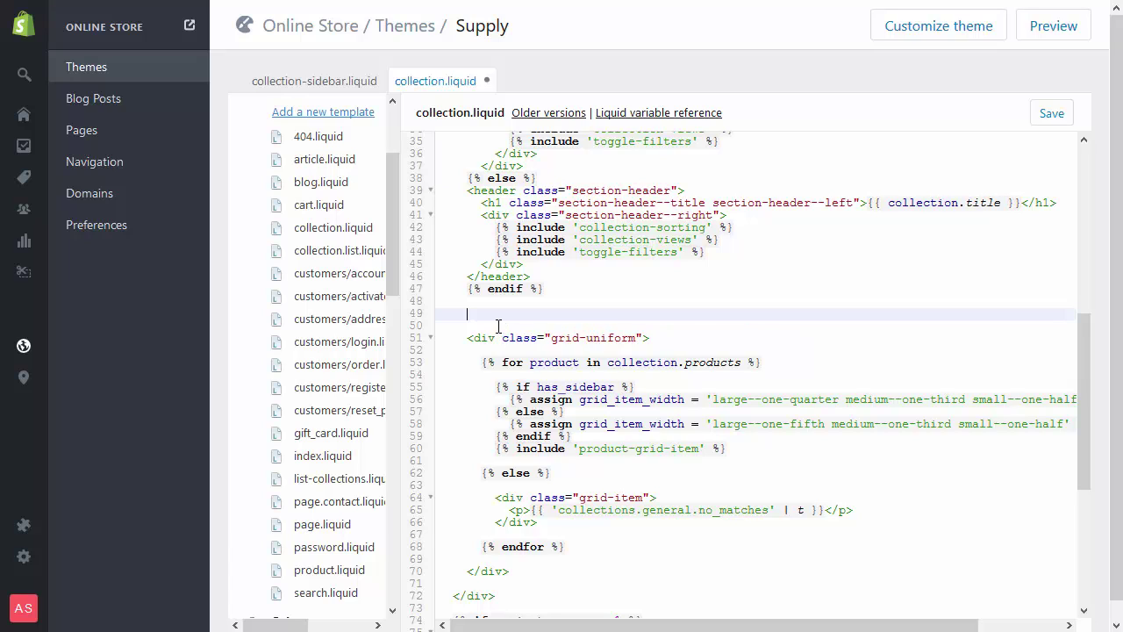
pyautogui.hotkey('ctrl', 'v')
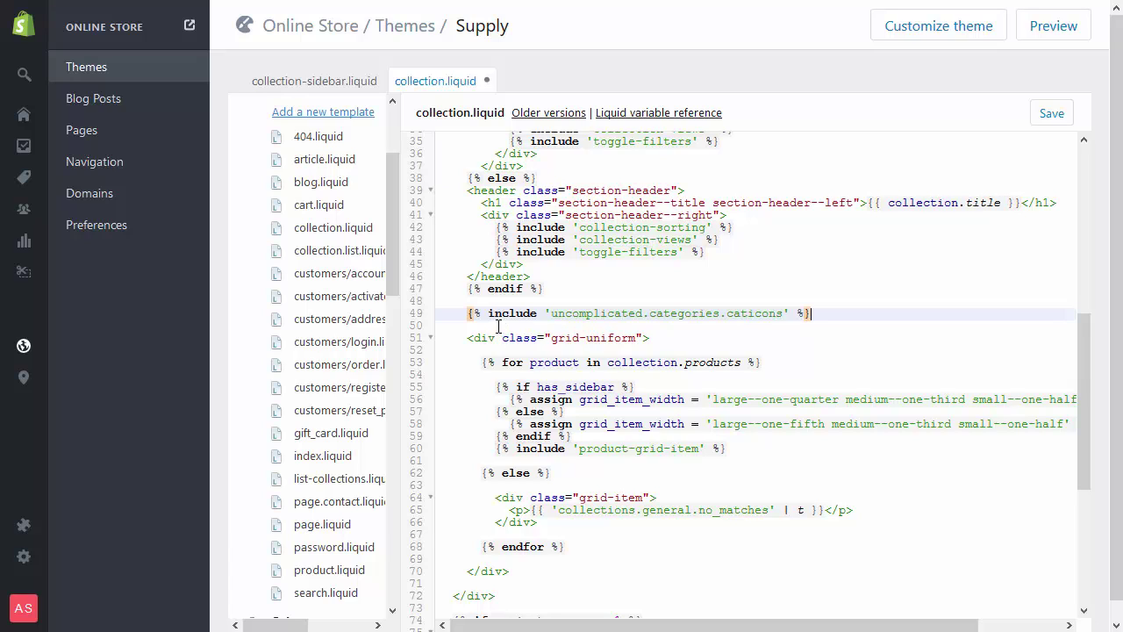
pyautogui.click(1052, 115)
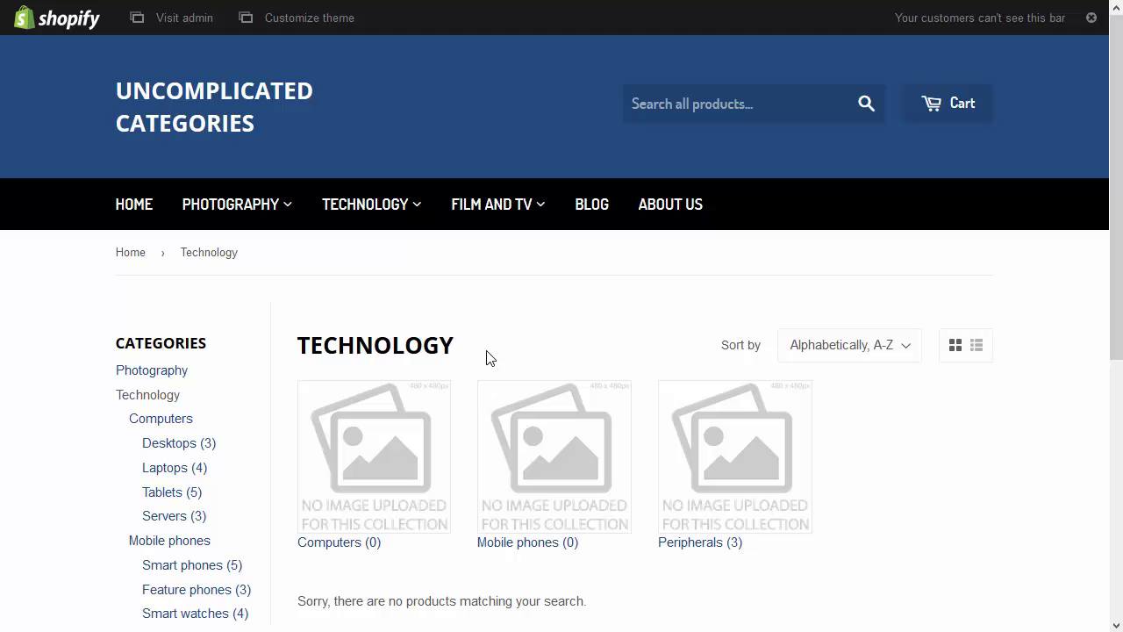
# Check the subcategory icons on the storefront's Technology page and read the Categories Uncomplicated listing in the App Store.
pyautogui.scroll(-2, 211, 384)
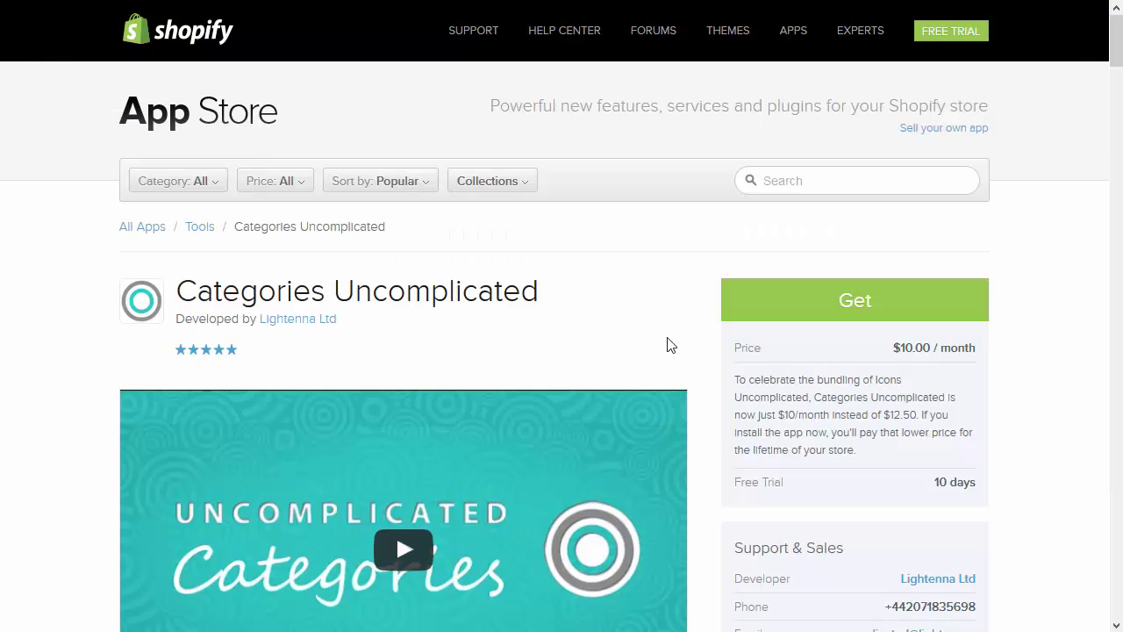
pyautogui.scroll(-10, 681, 364)
pyautogui.scroll(-15, 683, 364)
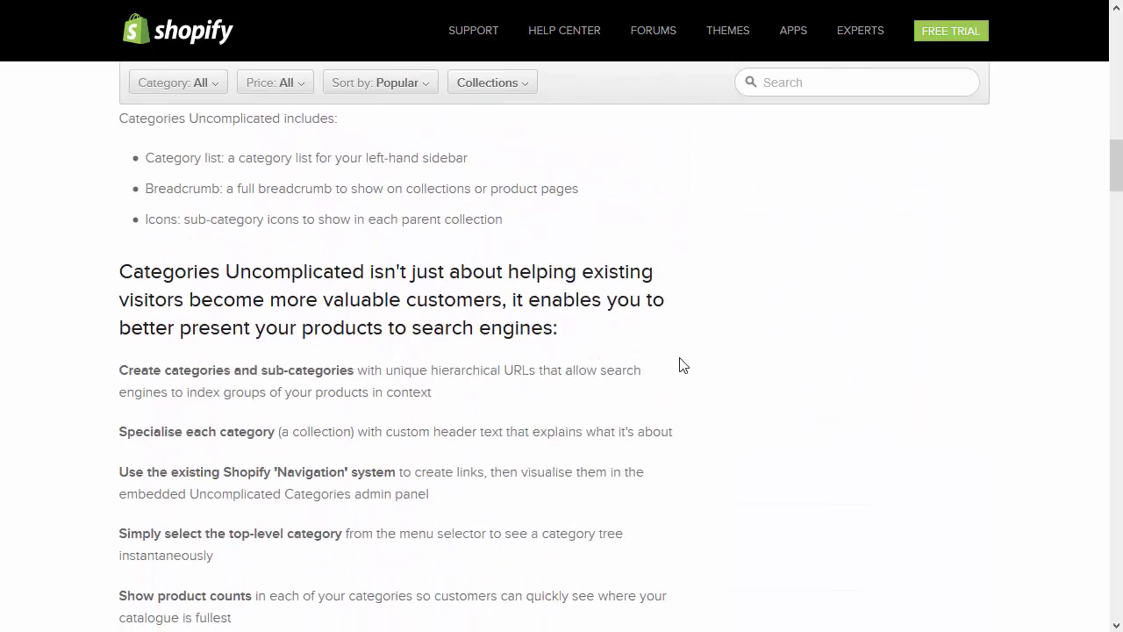
# Replace the include on line 49 with the App Store listing's caticons variant using show_class 'show-downdirect show-4up', and save collection.liquid.
pyautogui.scroll(-6, 683, 364)
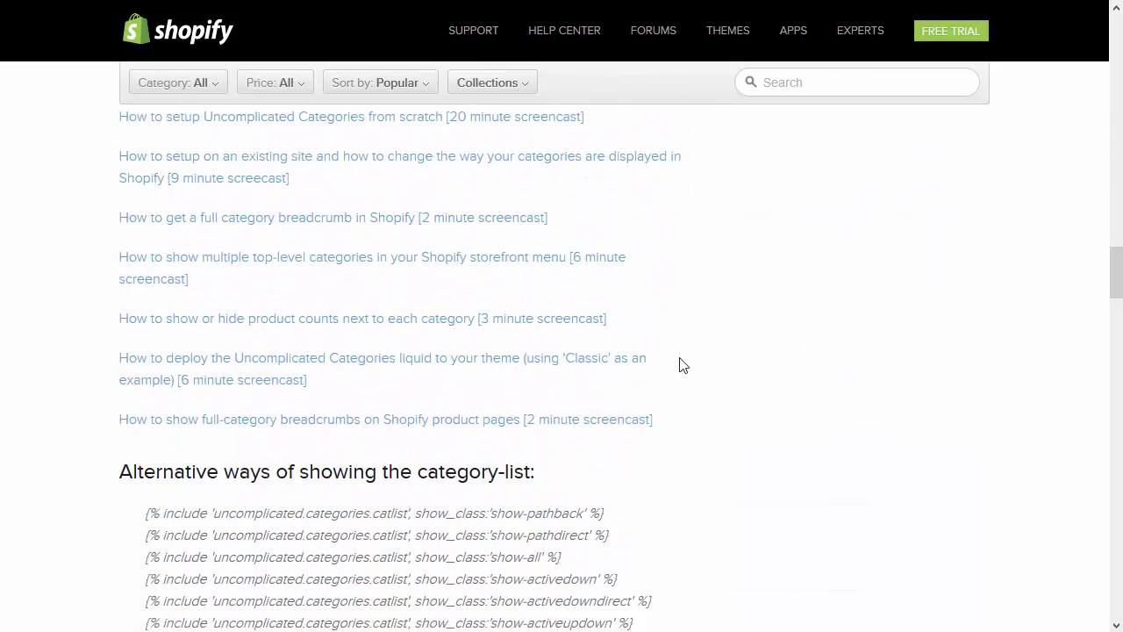
pyautogui.scroll(-7, 683, 364)
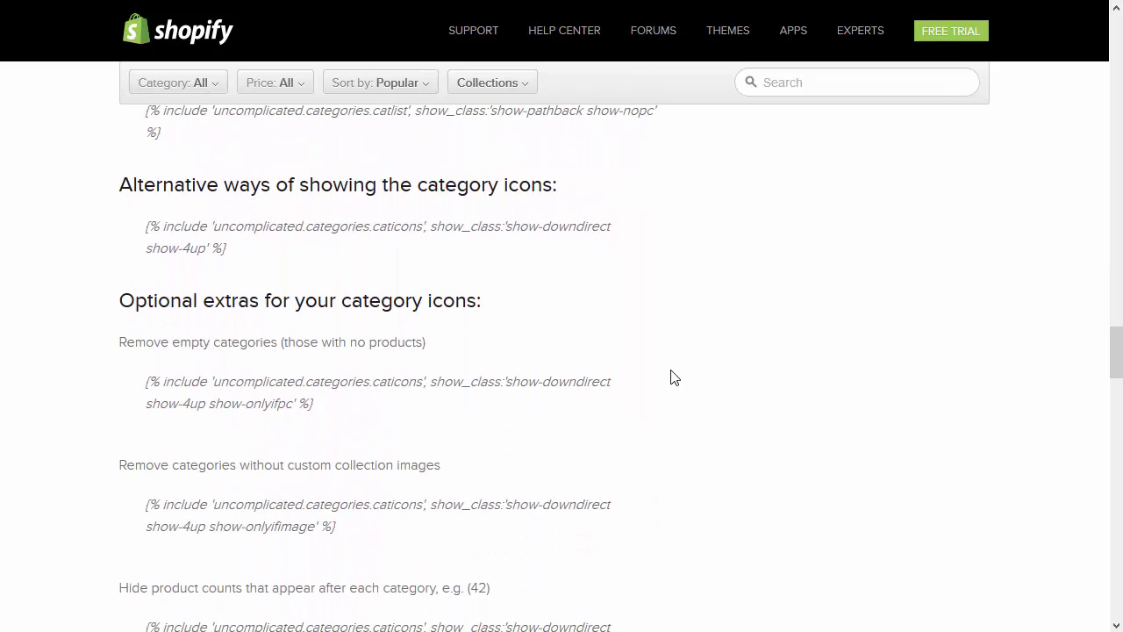
pyautogui.moveTo(230, 249); pyautogui.dragTo(149, 228)
pyautogui.hotkey('ctrl', 'c')
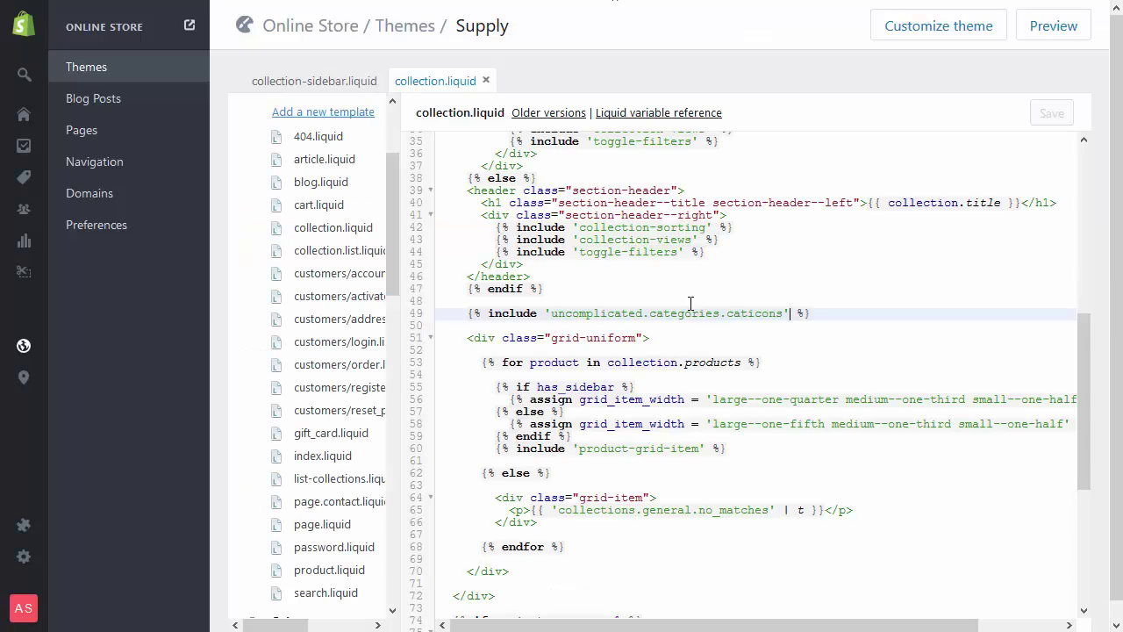
pyautogui.click(812, 314)
pyautogui.keyDown('shift'); pyautogui.click(469, 314); pyautogui.keyUp('shift')
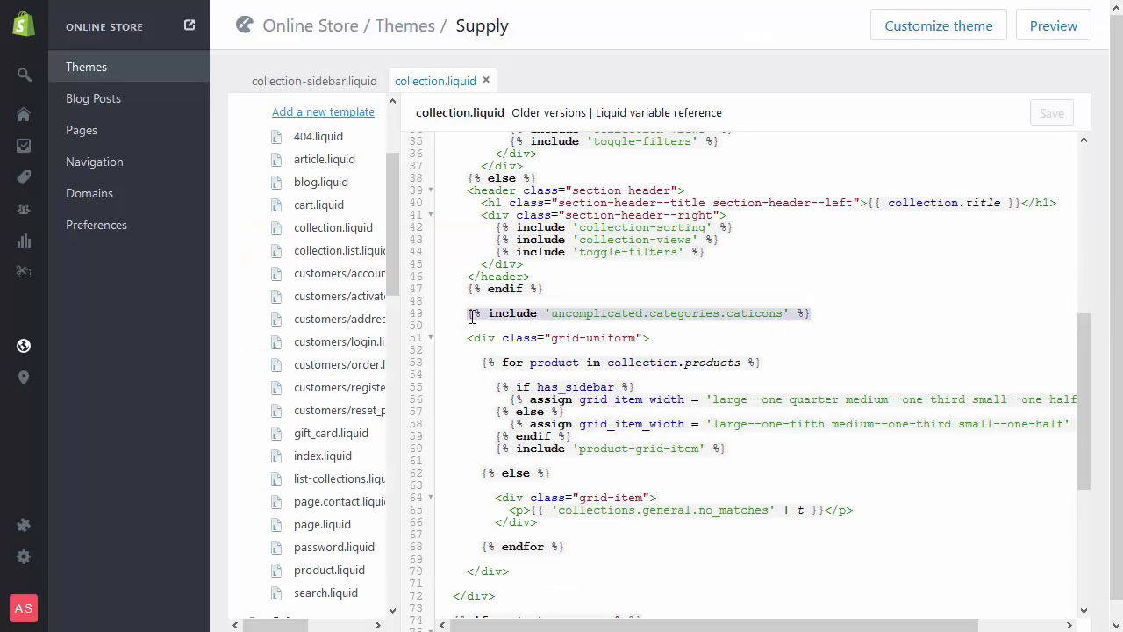
pyautogui.hotkey('ctrl', 'v')
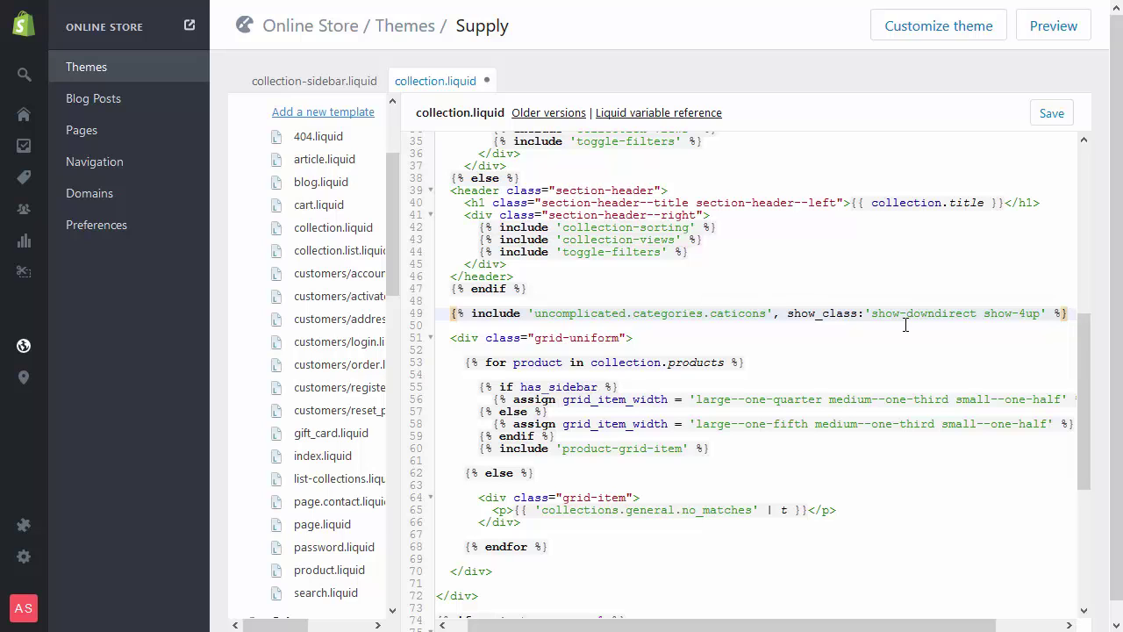
pyautogui.hotkey('ctrl', 's')
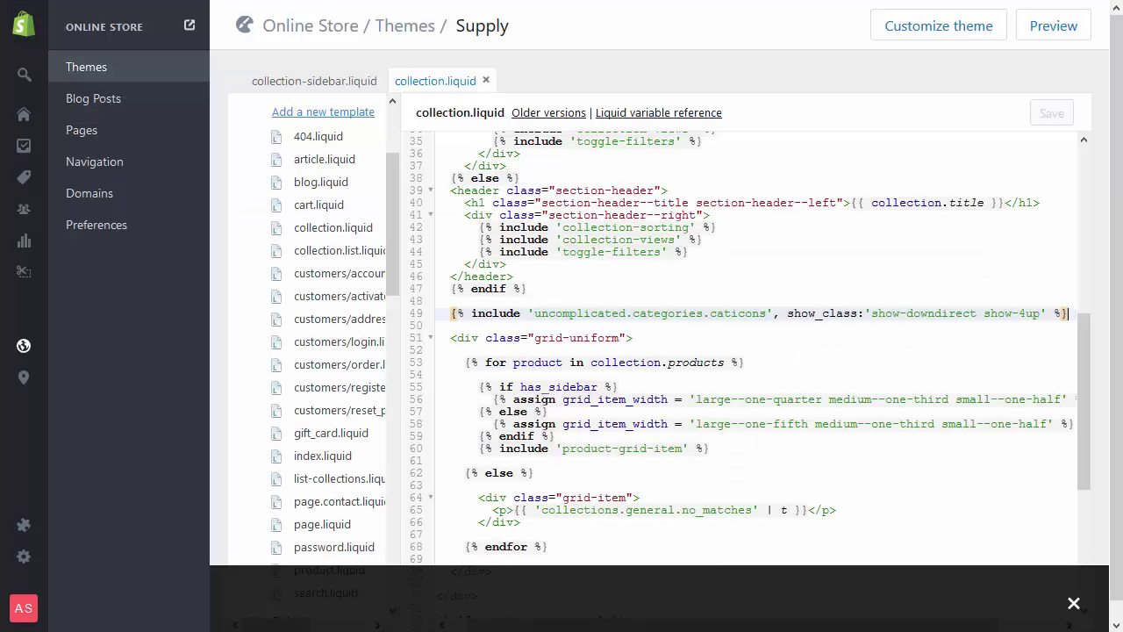
# Change the icon class on line 49 to show-2up, save the template, and examine the icon layout on the storefront's Technology page.
pyautogui.click(1028, 313)
pyautogui.press('BackSpace')
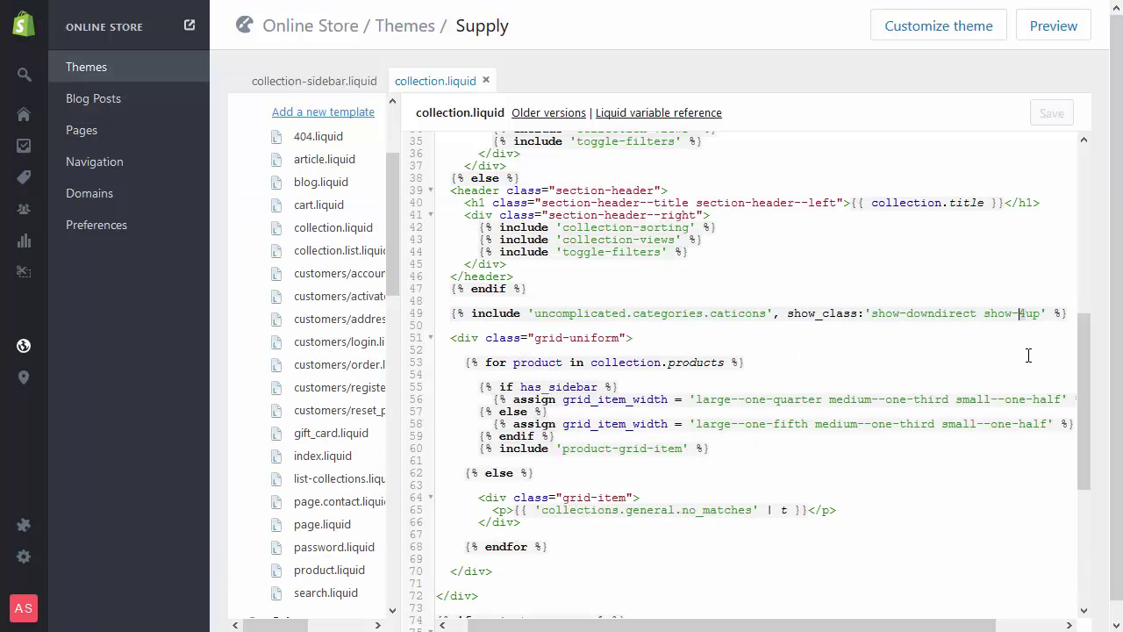
pyautogui.write('2')
pyautogui.hotkey('ctrl', 's')
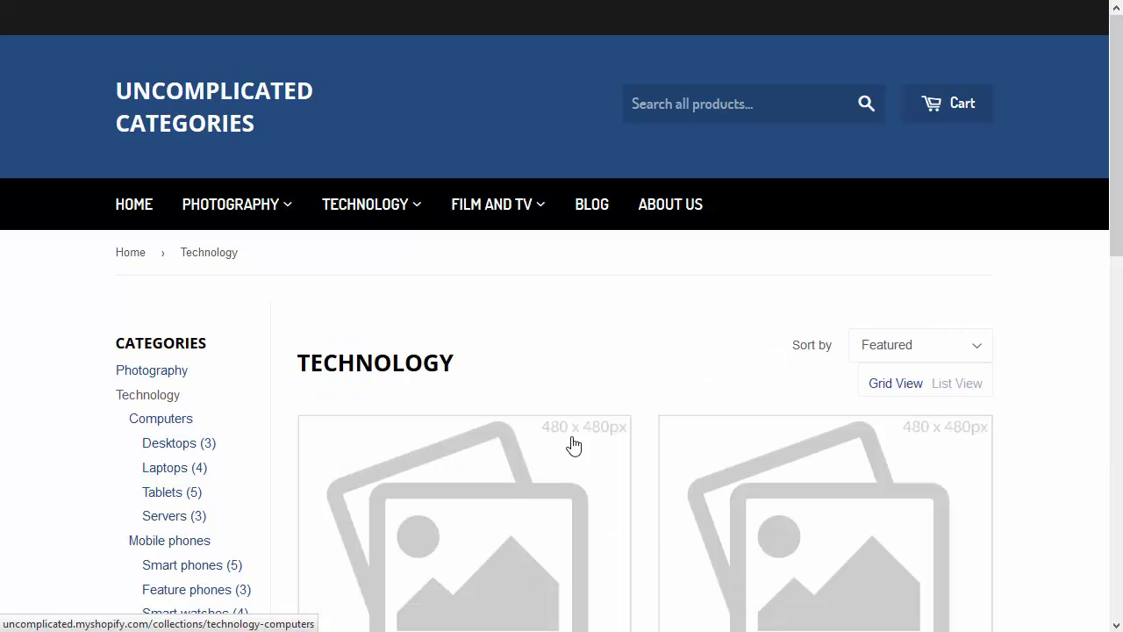
pyautogui.scroll(-3, 781, 389)
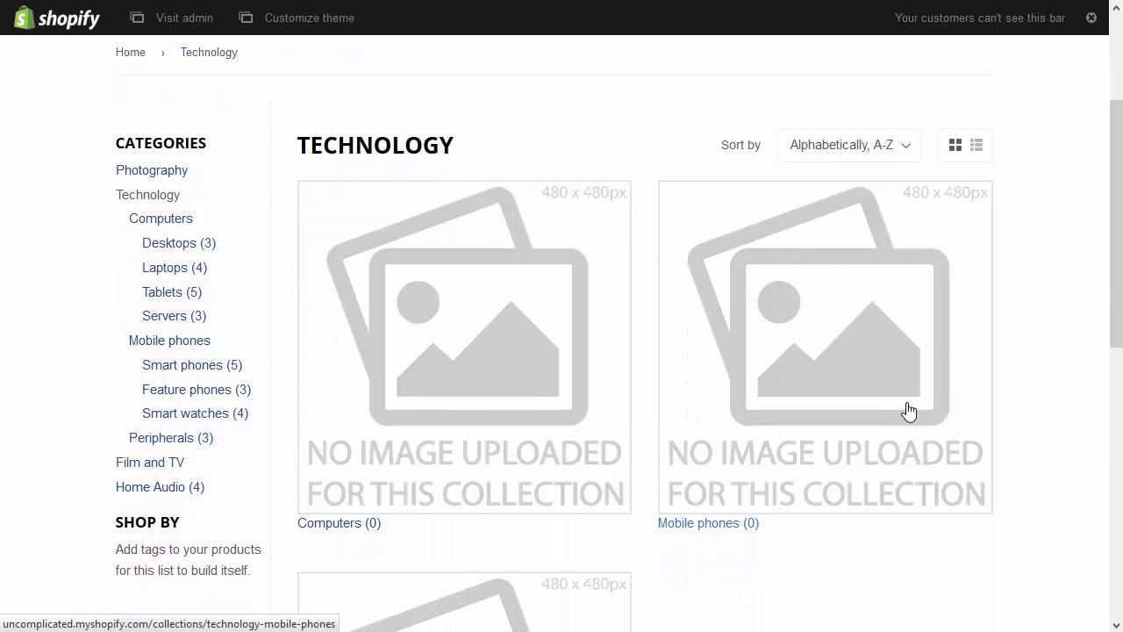
pyautogui.scroll(-5, 802, 321)
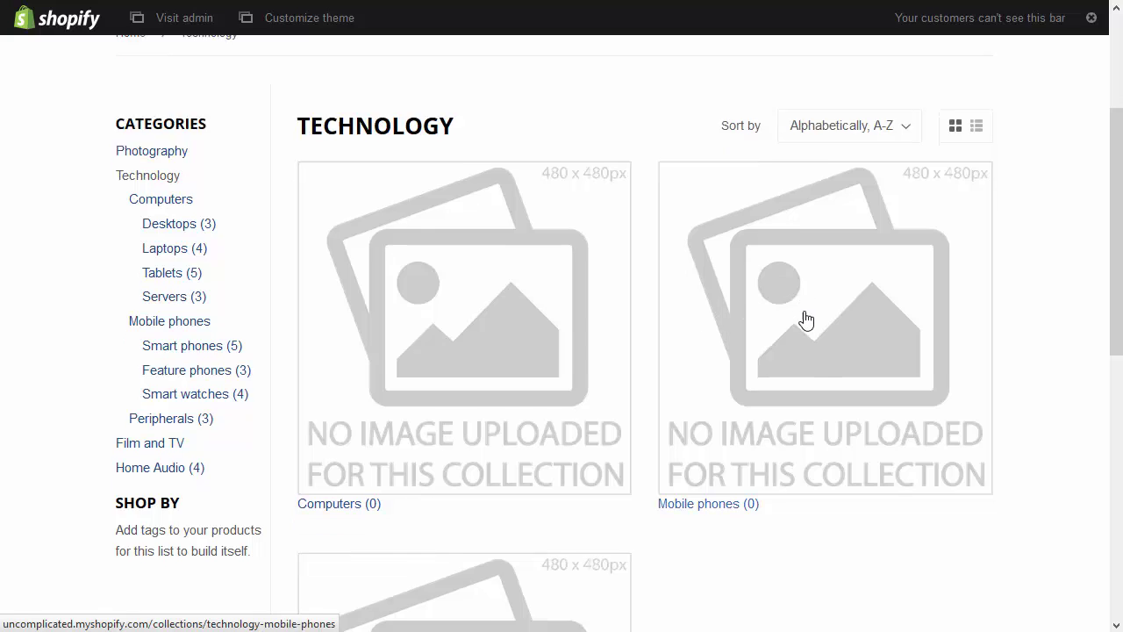
pyautogui.scroll(-2, 775, 359)
pyautogui.scroll(10, 790, 263)
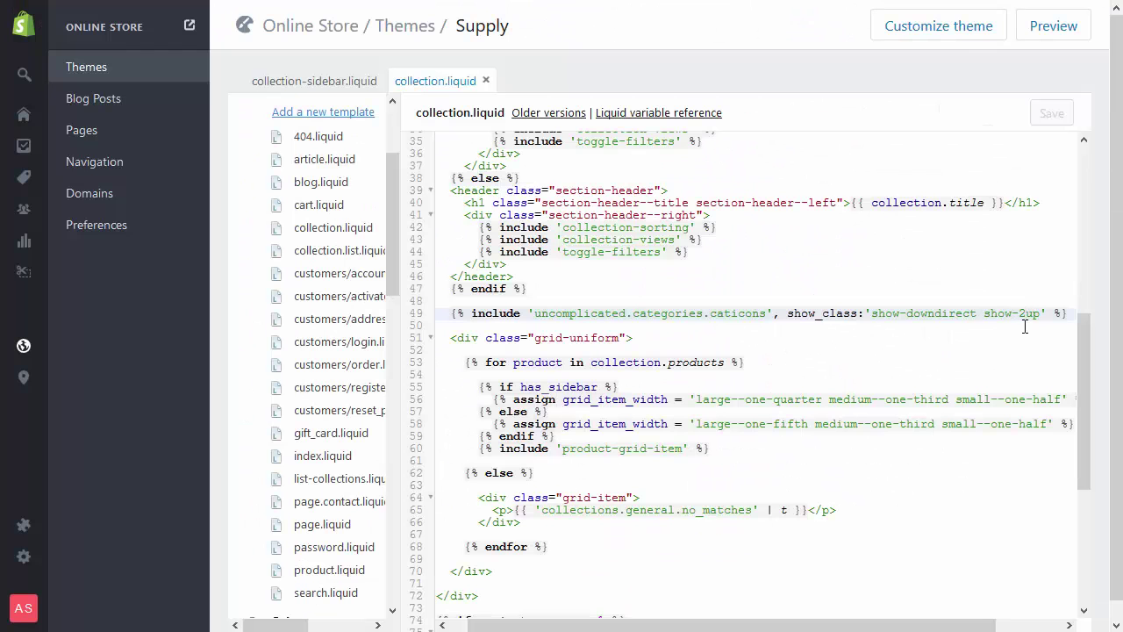
# Set the icon class back to show-4up and copy the listing's 'show-downdirect show-4up show-onlyifpc' include for removing empty categories.
pyautogui.press('BackSpace')
pyautogui.write('4')
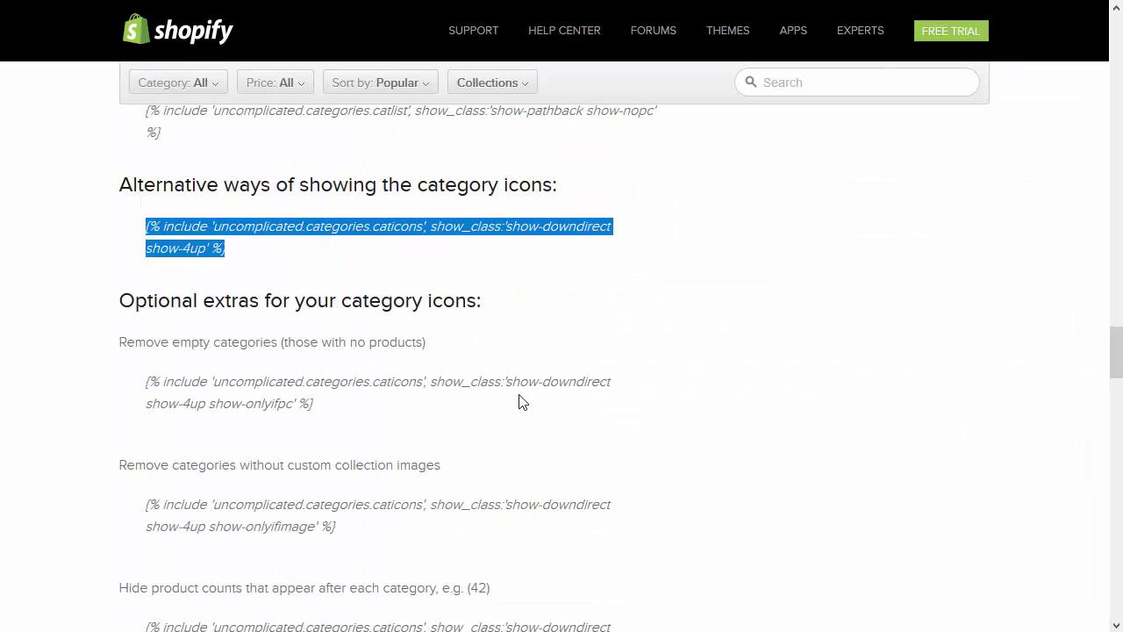
pyautogui.click(445, 407)
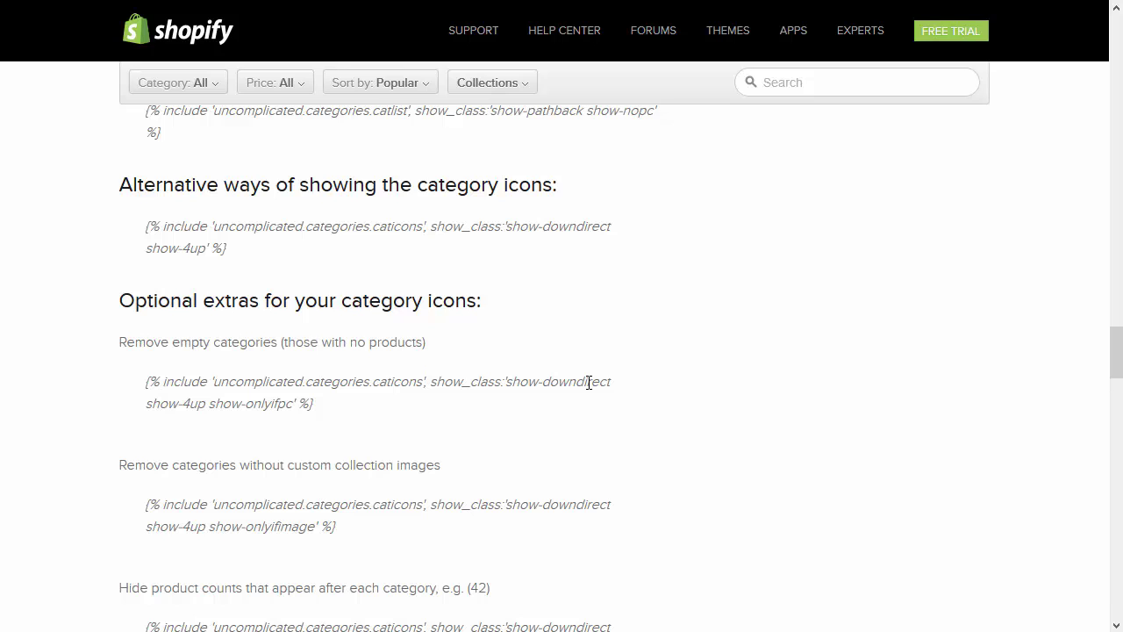
pyautogui.scroll(-1, 589, 381)
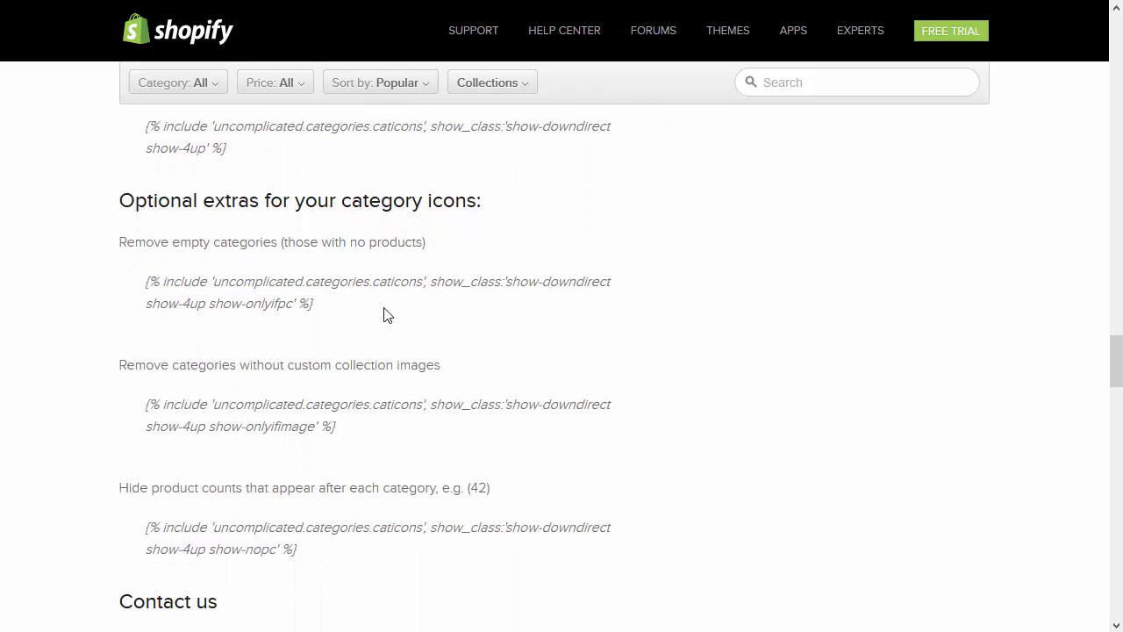
pyautogui.moveTo(318, 304); pyautogui.dragTo(149, 282)
pyautogui.hotkey('ctrl', 'c')
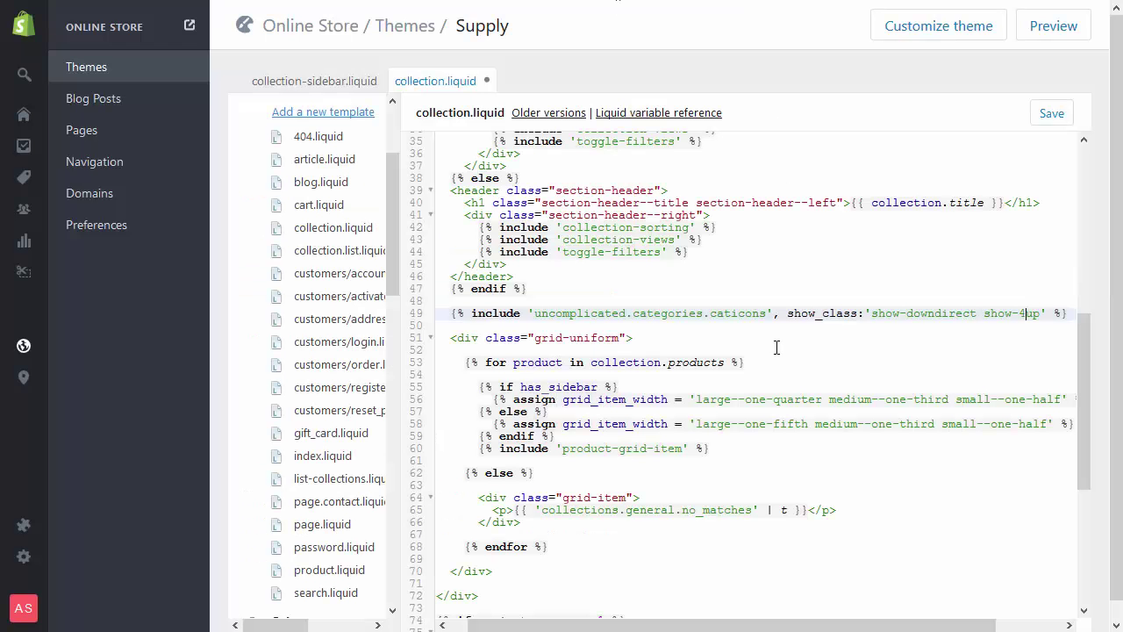
# Replace the line 49 include with the copied show-onlyifpc version, save collection.liquid, and check the storefront's Technology page.
pyautogui.click(1067, 313)
pyautogui.keyDown('shift'); pyautogui.click(452, 316); pyautogui.keyUp('shift')
pyautogui.hotkey('ctrl', 'v')
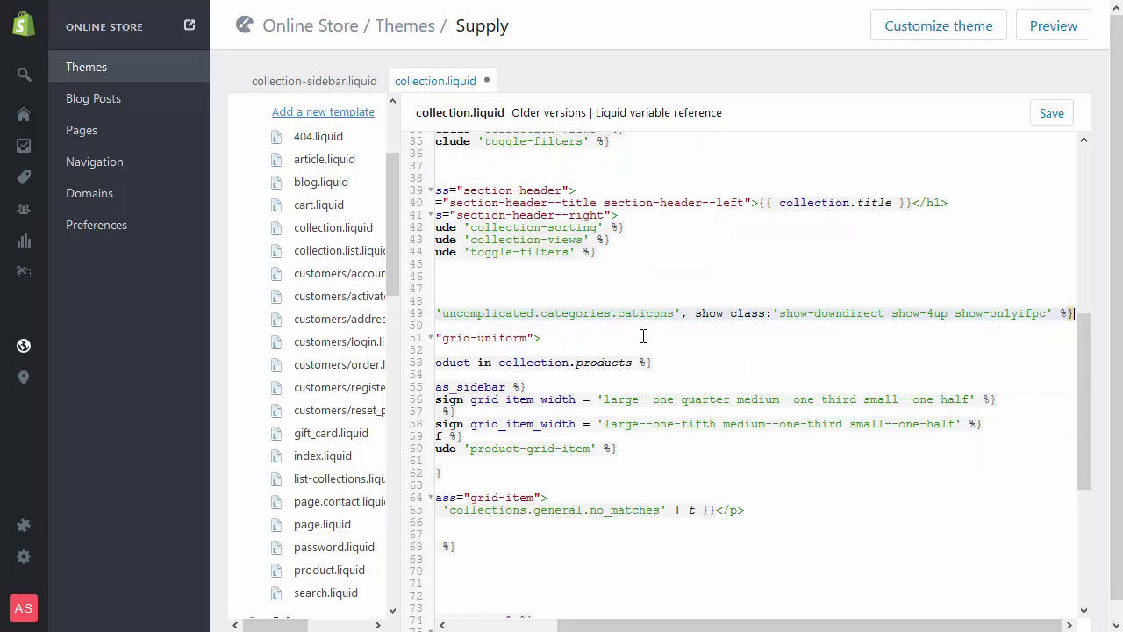
pyautogui.hotkey('ctrl', 's')
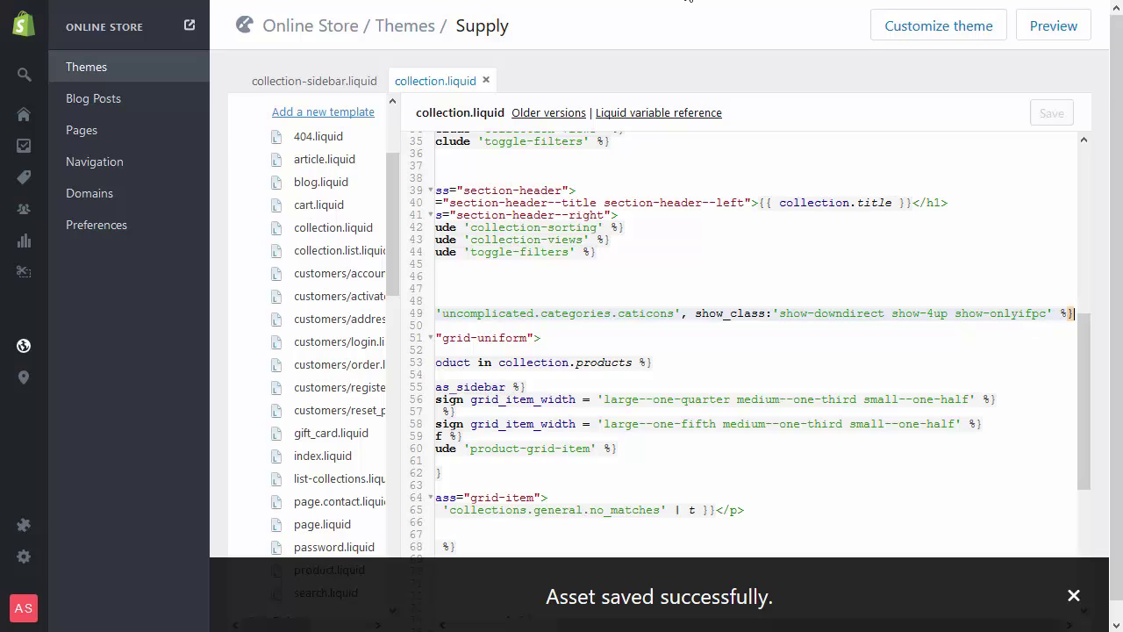
pyautogui.click(689, 0)
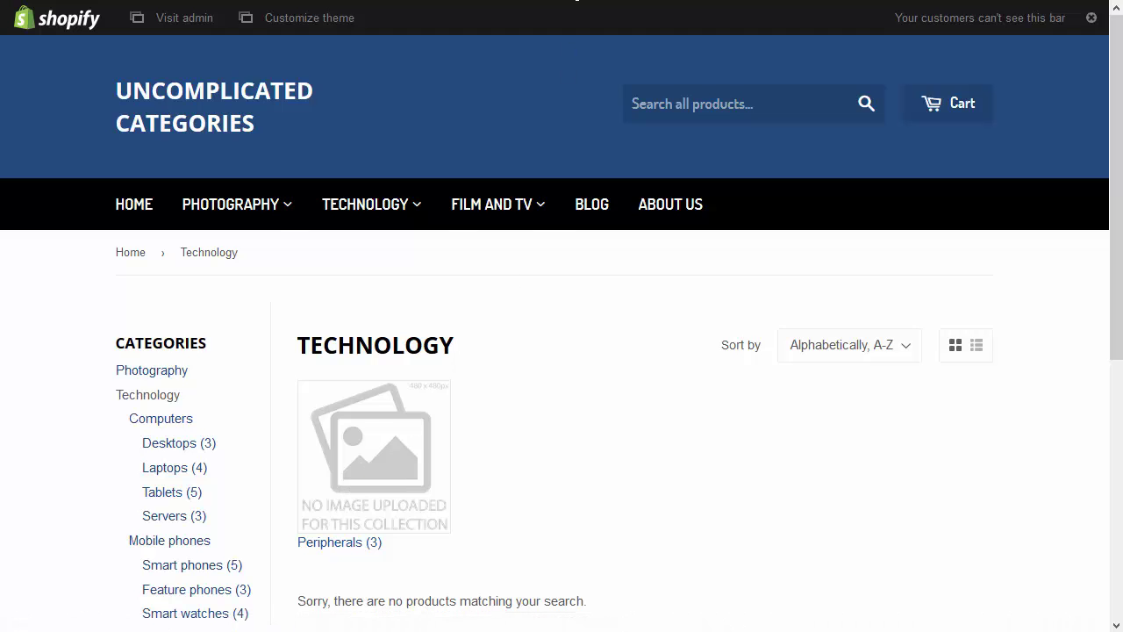
# Replace the show-onlyifpc class on line 49 with show-nopc and save collection.liquid.
pyautogui.click(613, 0)
pyautogui.click(1042, 314)
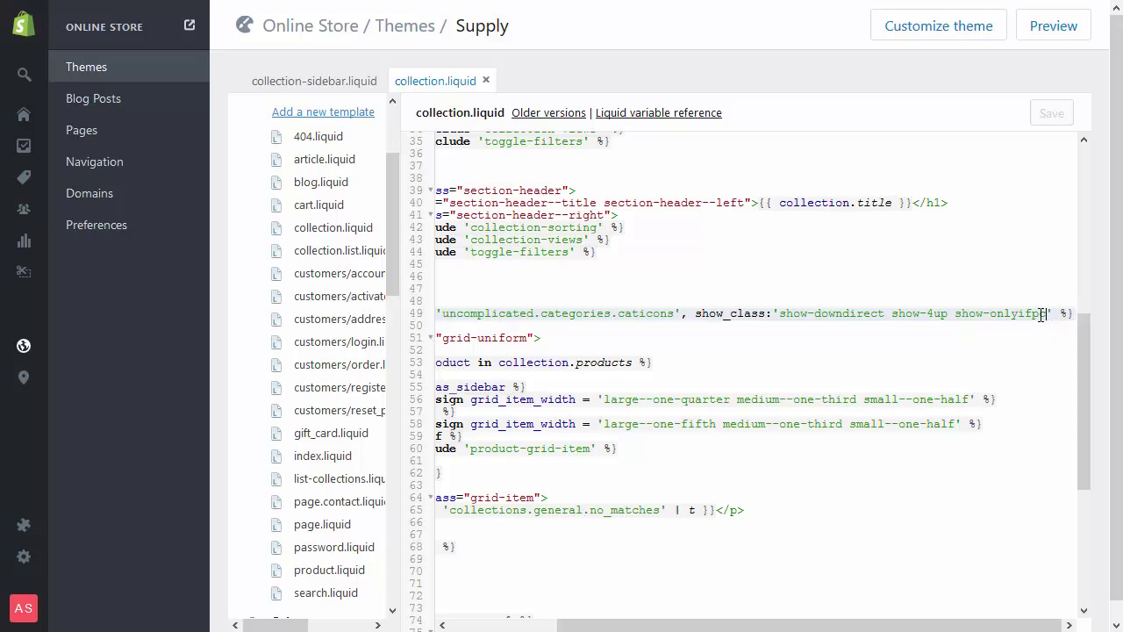
pyautogui.keyDown('shift'); pyautogui.click(953, 314); pyautogui.keyUp('shift')
pyautogui.press('BackSpace')
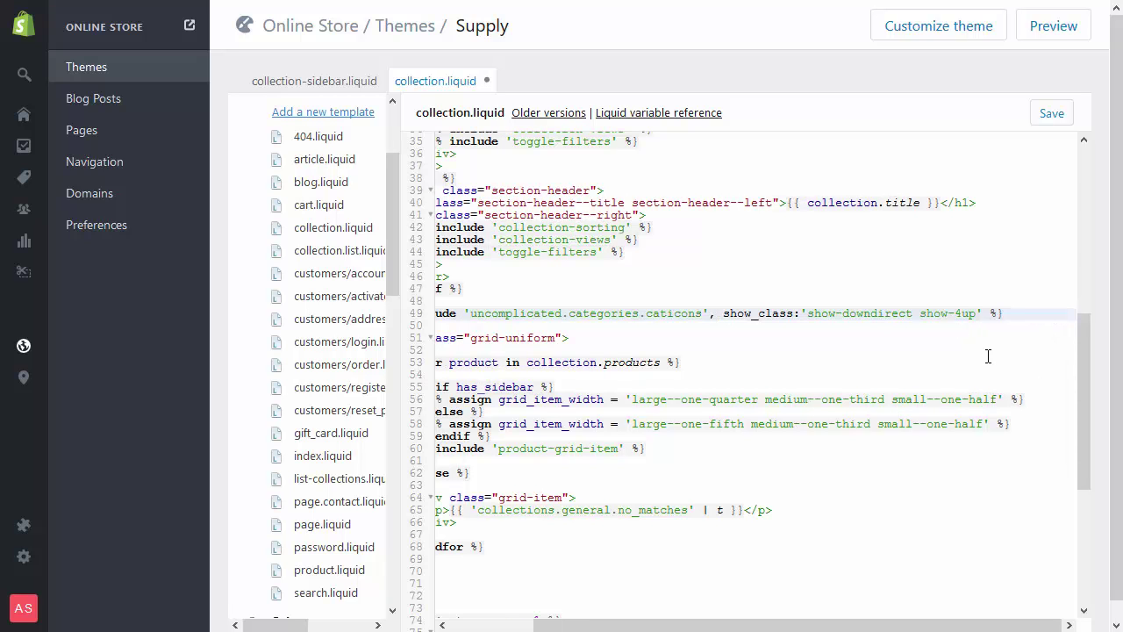
pyautogui.write('show-nopc')
pyautogui.hotkey('ctrl', 's')
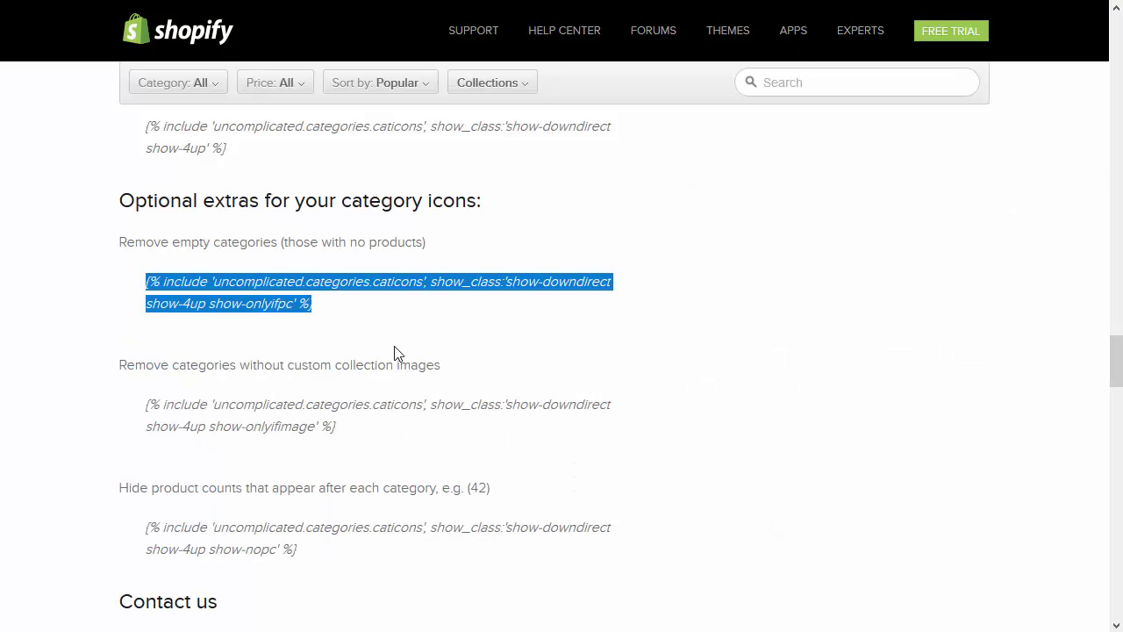
pyautogui.click(369, 446)
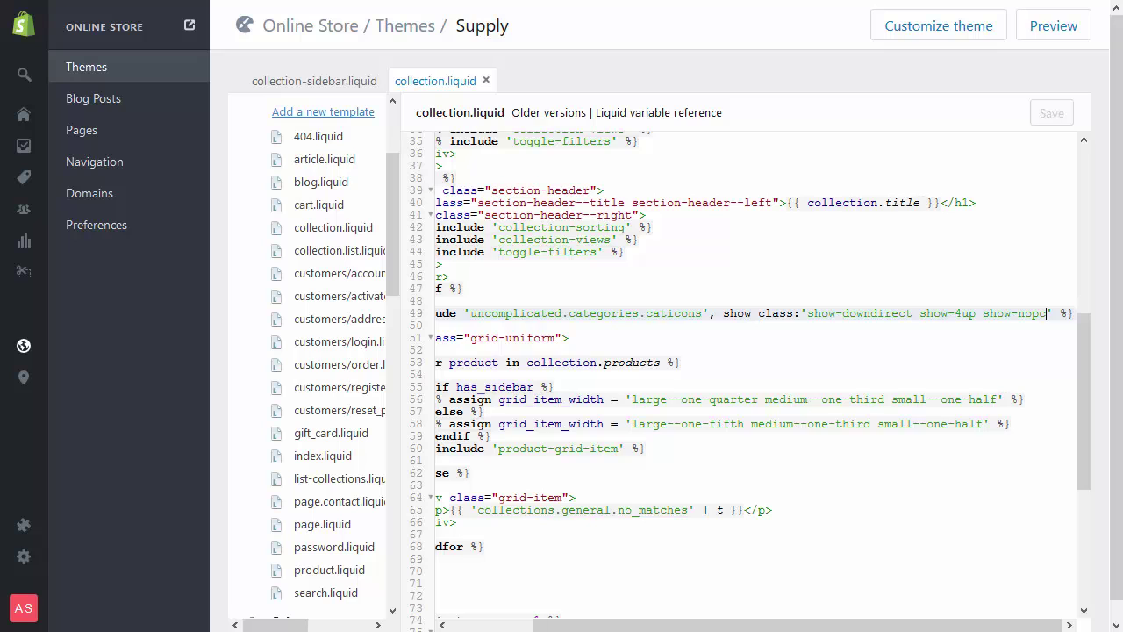
pyautogui.click(607, 285)
pyautogui.press('Home')
pyautogui.press('Home')
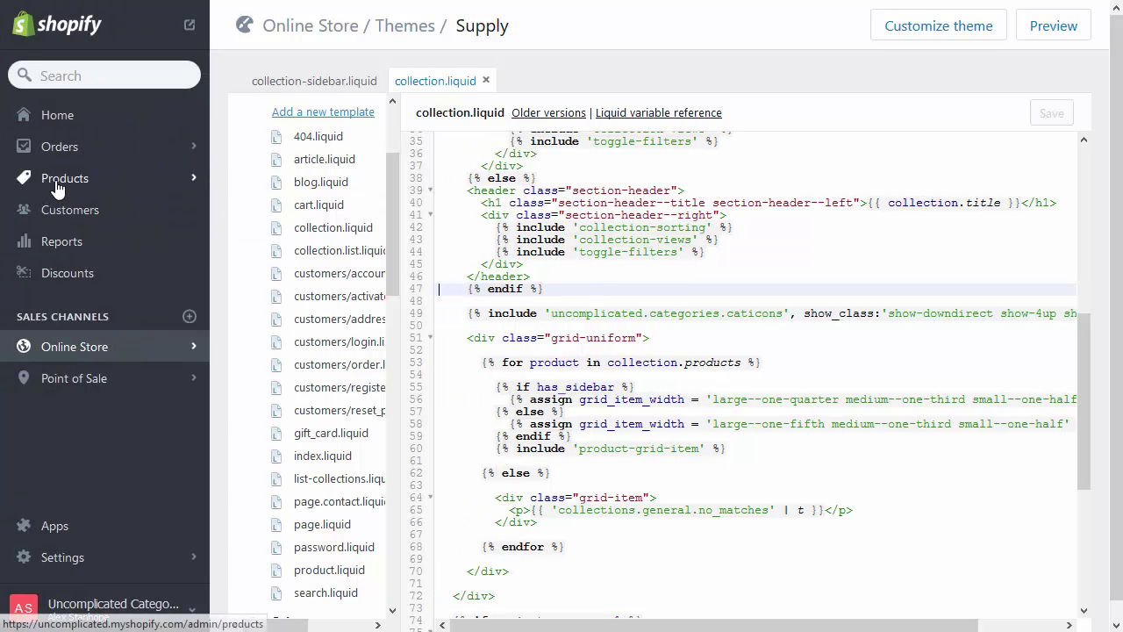
# Go from the theme editor to the store's list of product collections.
pyautogui.click(79, 174)
pyautogui.click(114, 167)
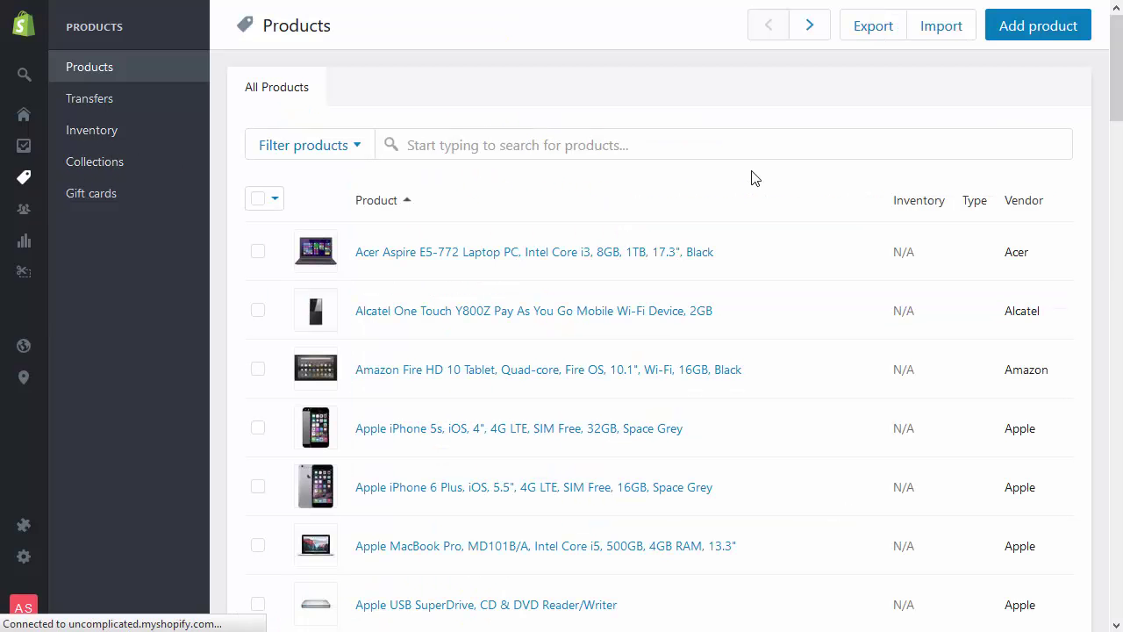
pyautogui.click(90, 167)
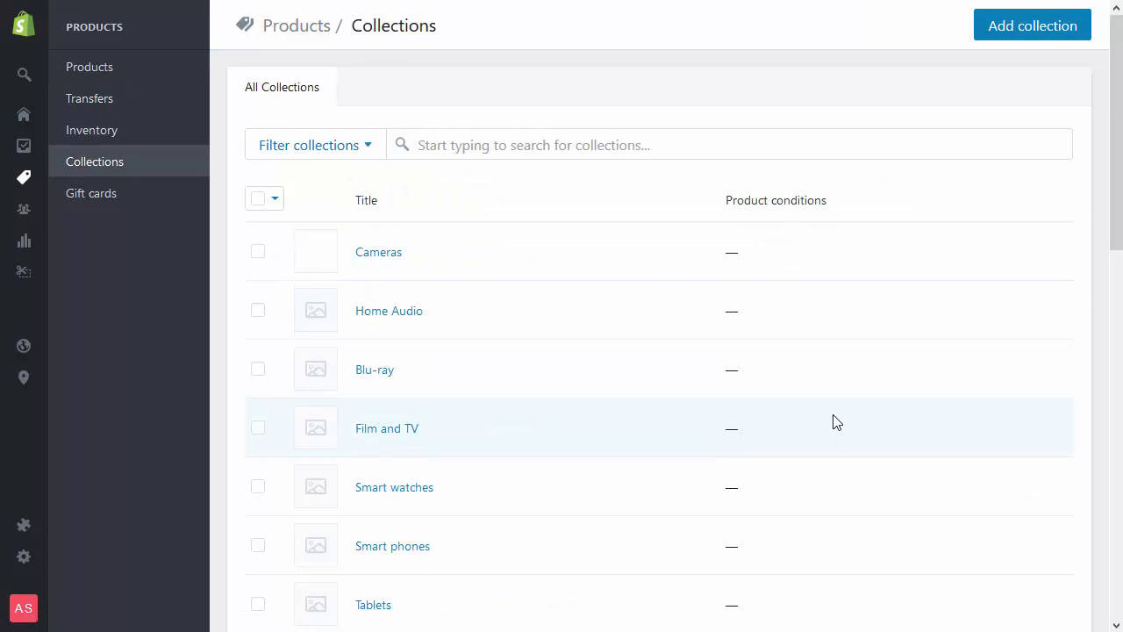
# Look through the whole collections list and examine which collections have an image assigned.
pyautogui.scroll(-1, 831, 307)
pyautogui.scroll(-9, 831, 307)
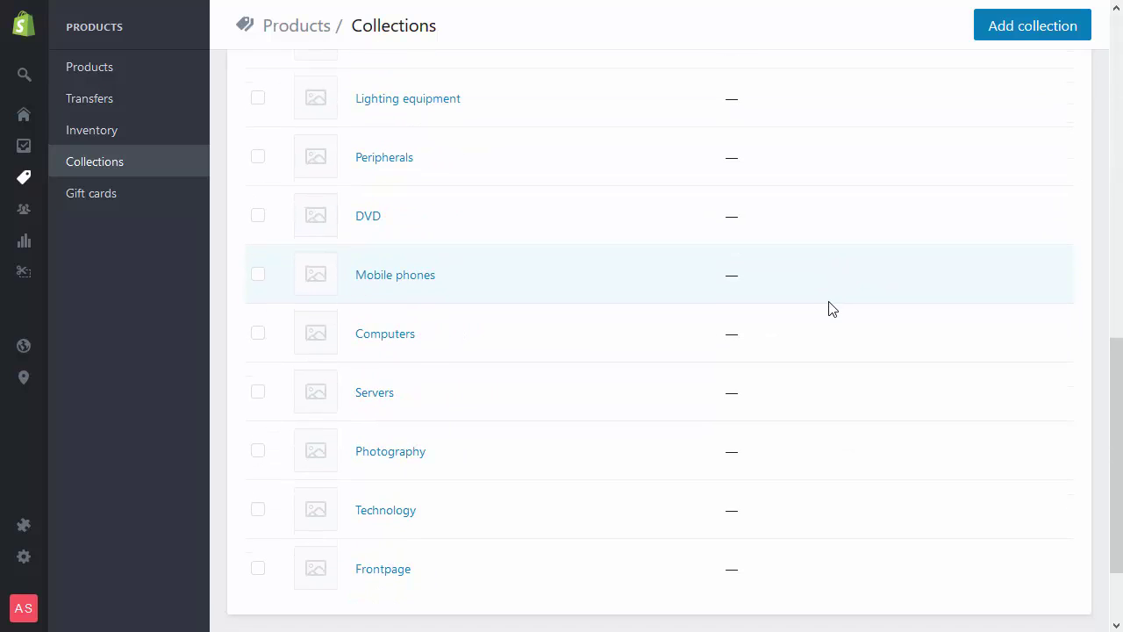
pyautogui.scroll(5, 831, 309)
pyautogui.scroll(5, 832, 309)
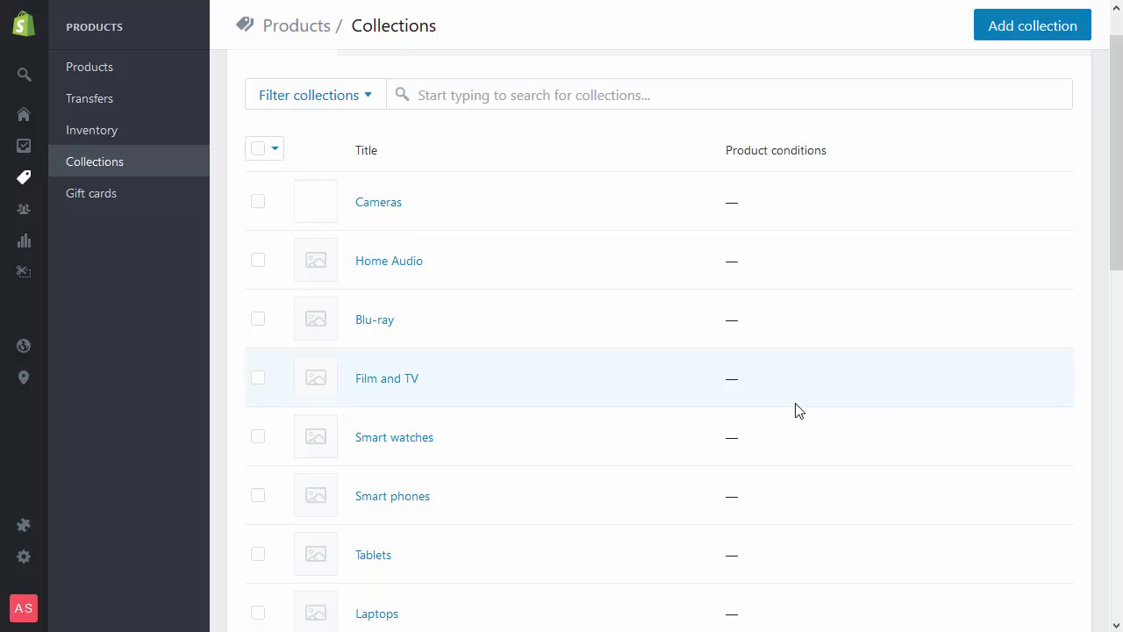
pyautogui.scroll(-1, 799, 411)
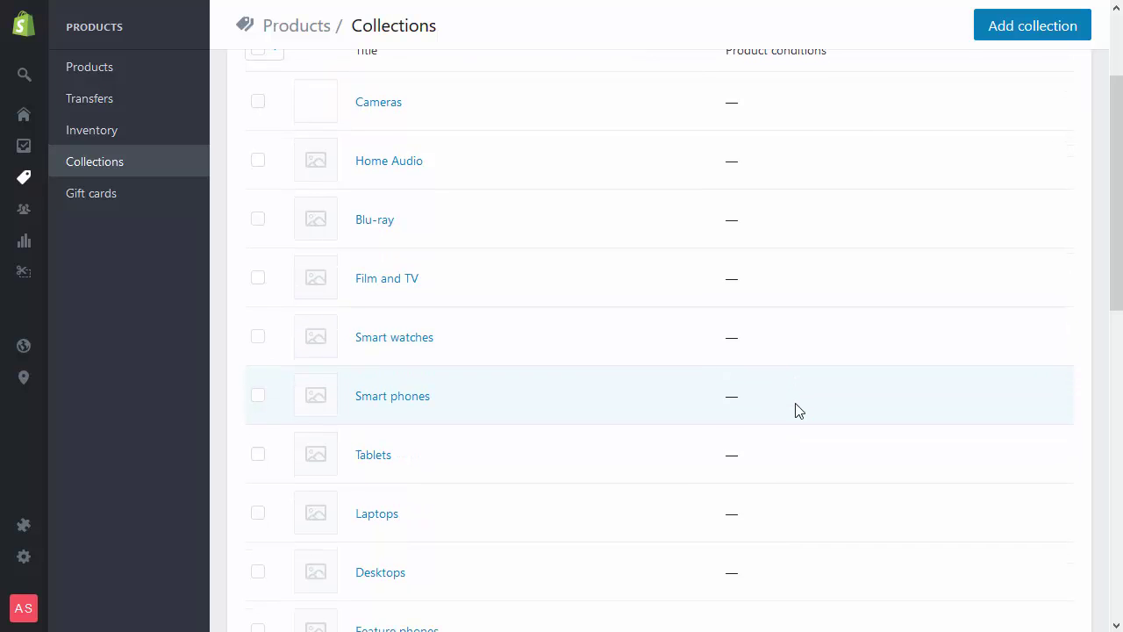
pyautogui.scroll(-3, 799, 411)
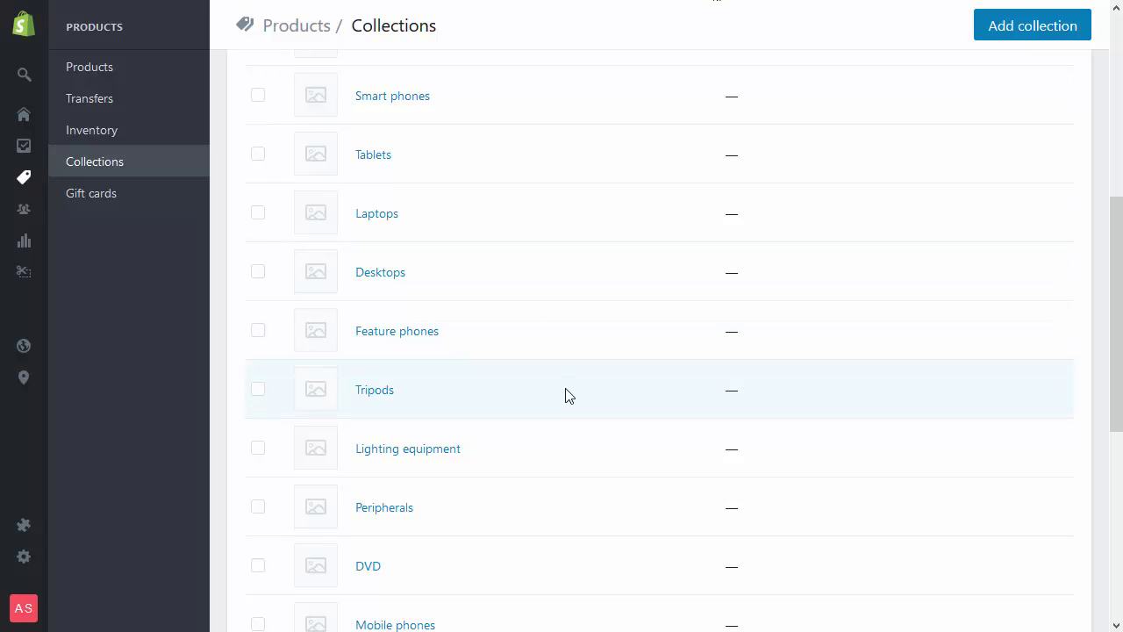
pyautogui.scroll(-1, 577, 450)
pyautogui.scroll(3, 576, 449)
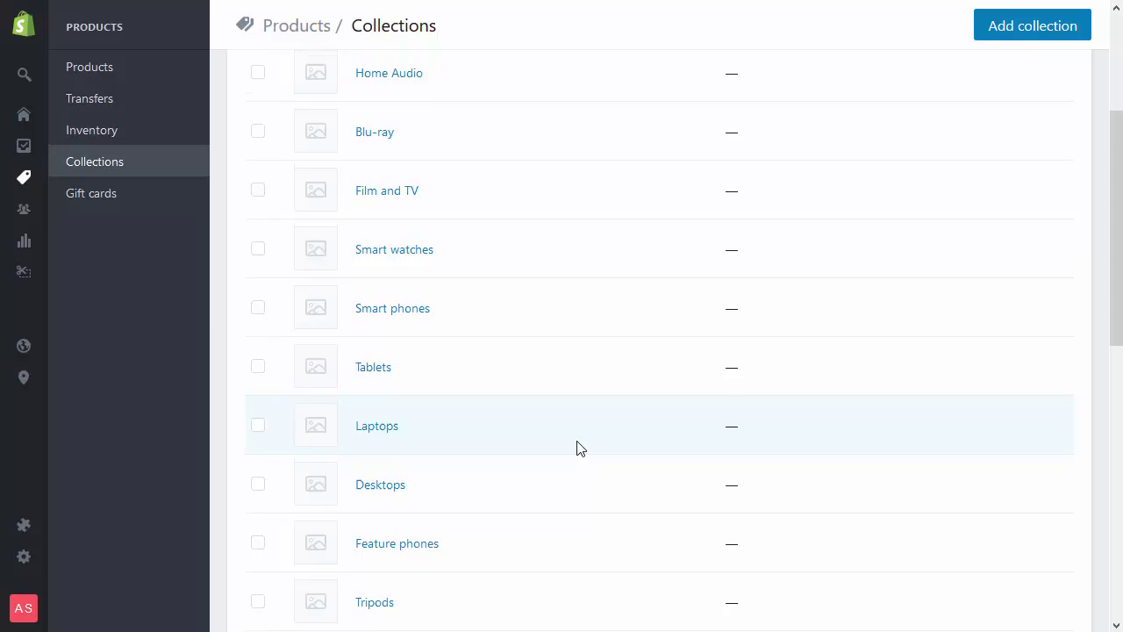
pyautogui.scroll(2, 577, 450)
pyautogui.scroll(-6, 576, 449)
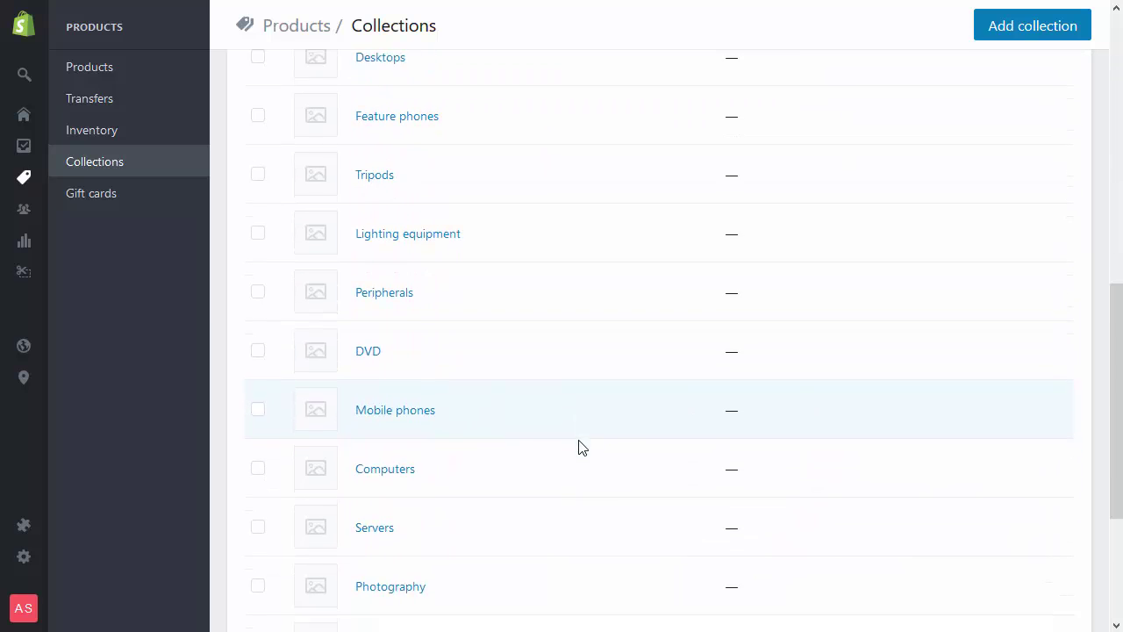
# Give the Computers collection the desktop computer picture from the 'category images' folder as its collection image, and save.
pyautogui.scroll(-1, 579, 448)
pyautogui.click(378, 389)
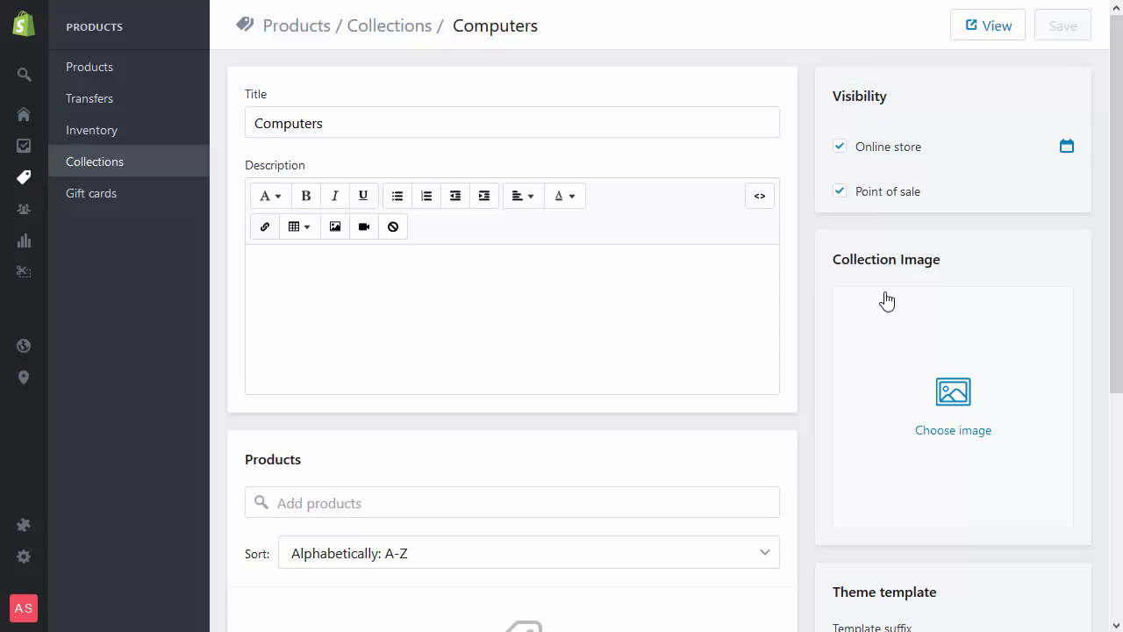
pyautogui.click(955, 417)
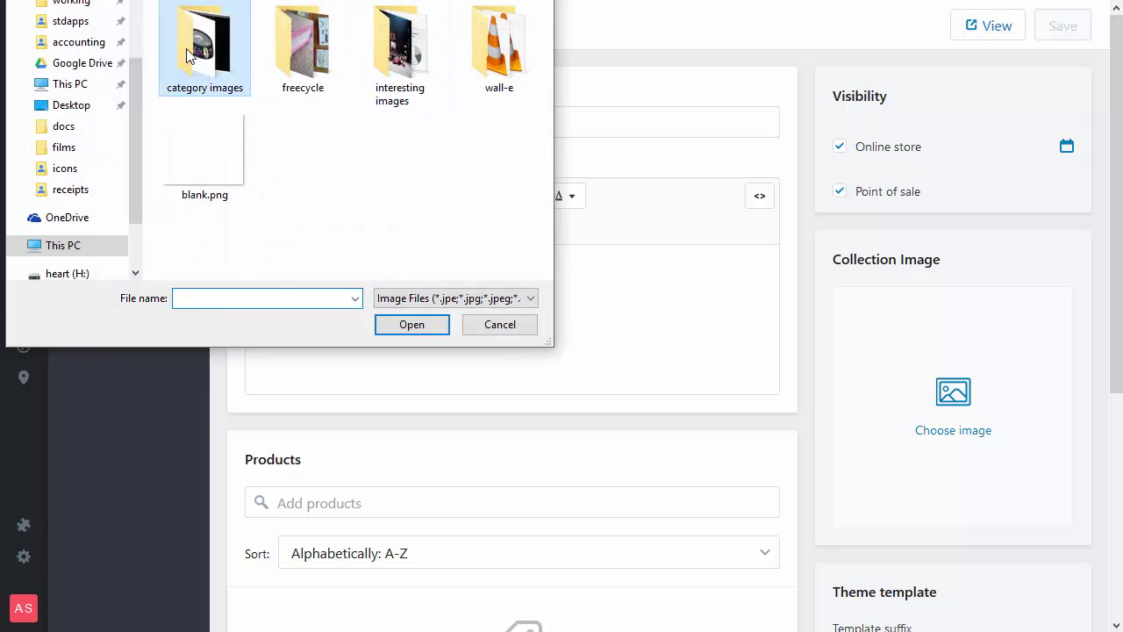
pyautogui.doubleClick(189, 55)
pyautogui.doubleClick(390, 34)
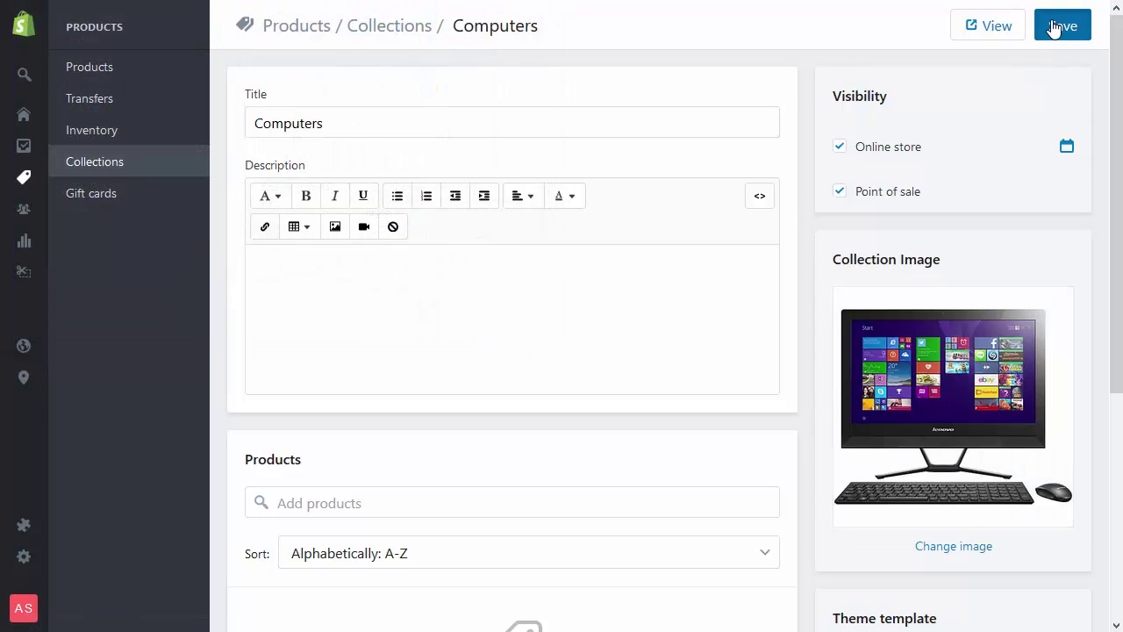
pyautogui.click(1056, 28)
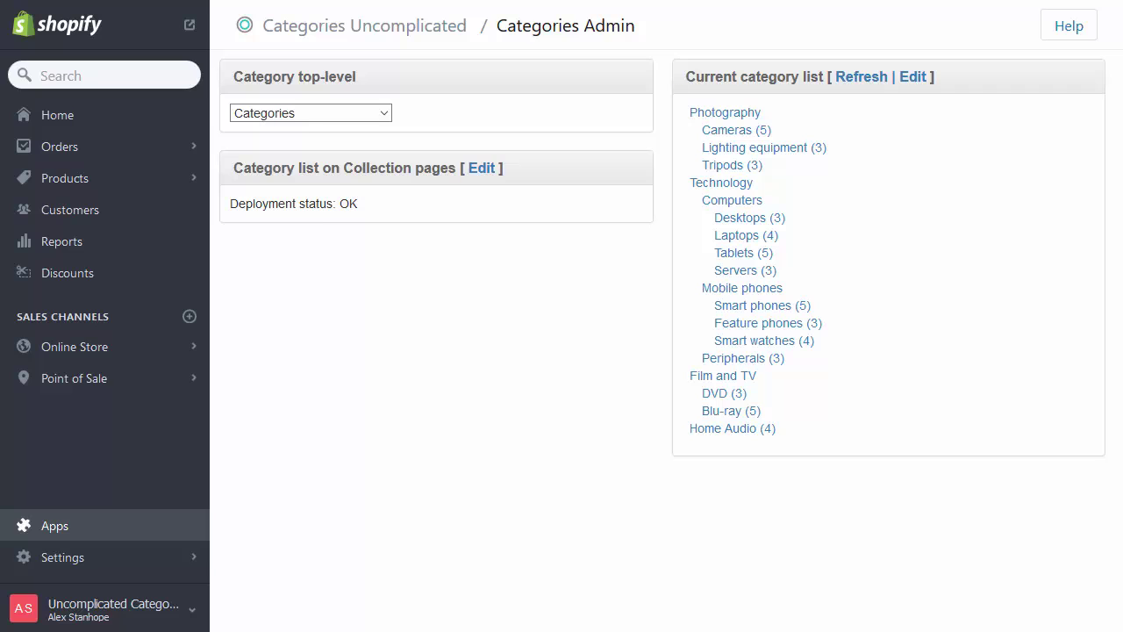
# Refresh the current category list in Categories Admin.
pyautogui.click(856, 79)
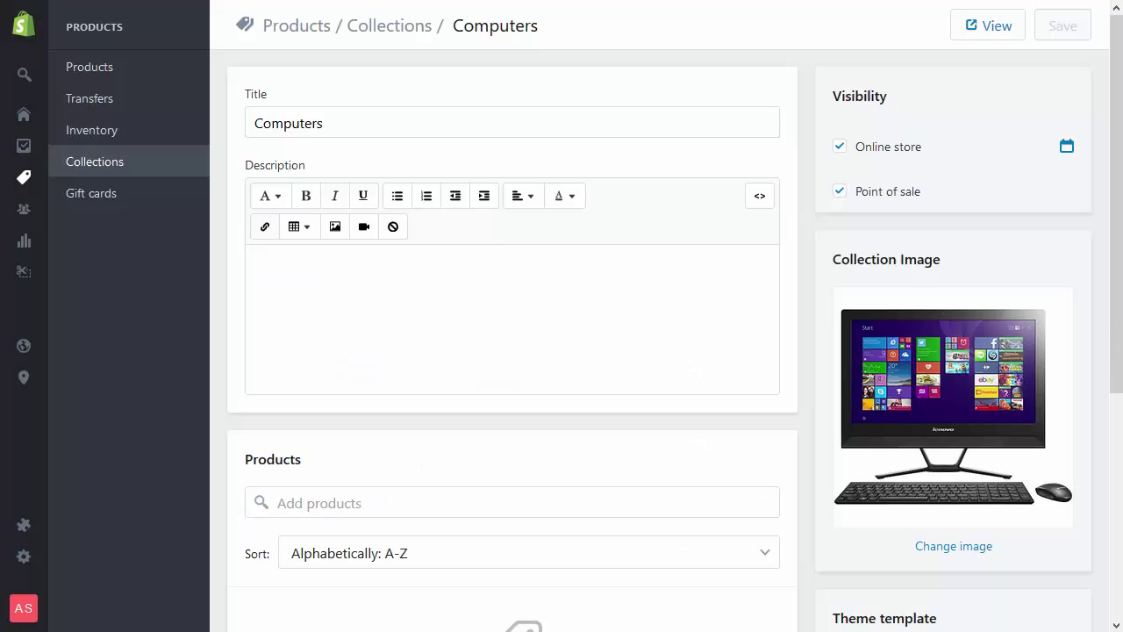
# Give the Cameras collection the Nikon D3300 picture as its collection image, save, and return to the collections list.
pyautogui.click(383, 39)
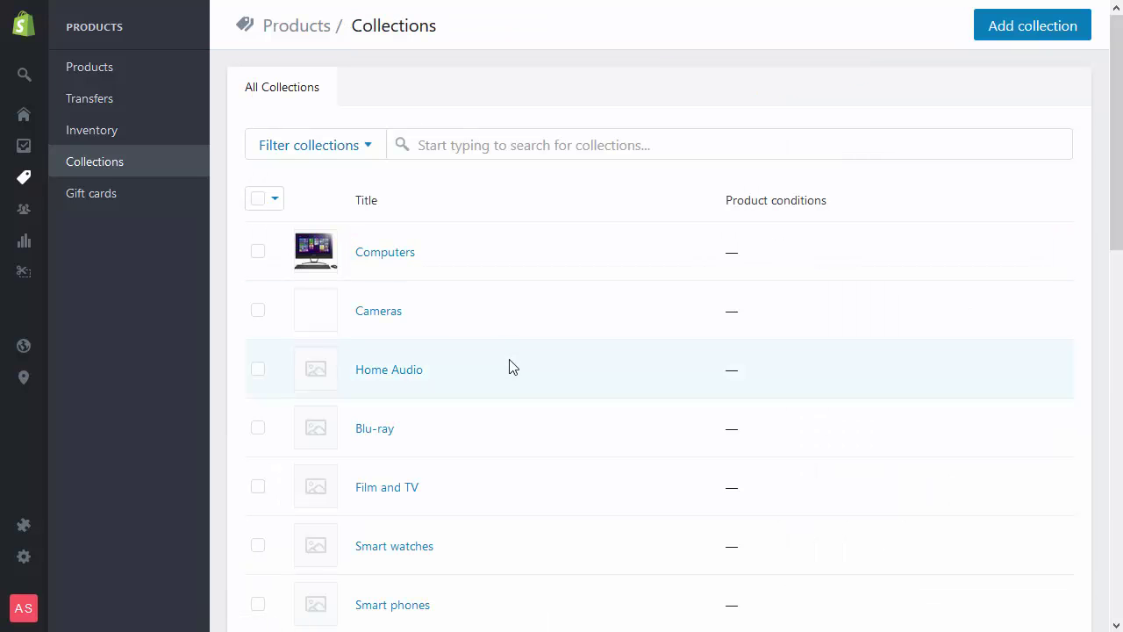
pyautogui.click(378, 312)
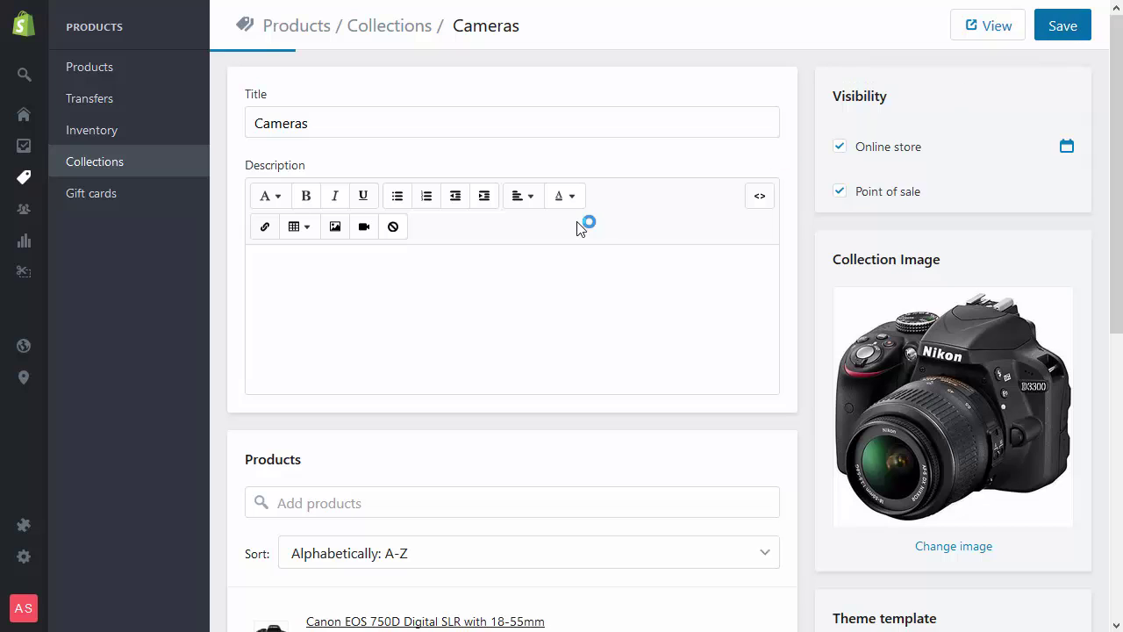
pyautogui.click(389, 30)
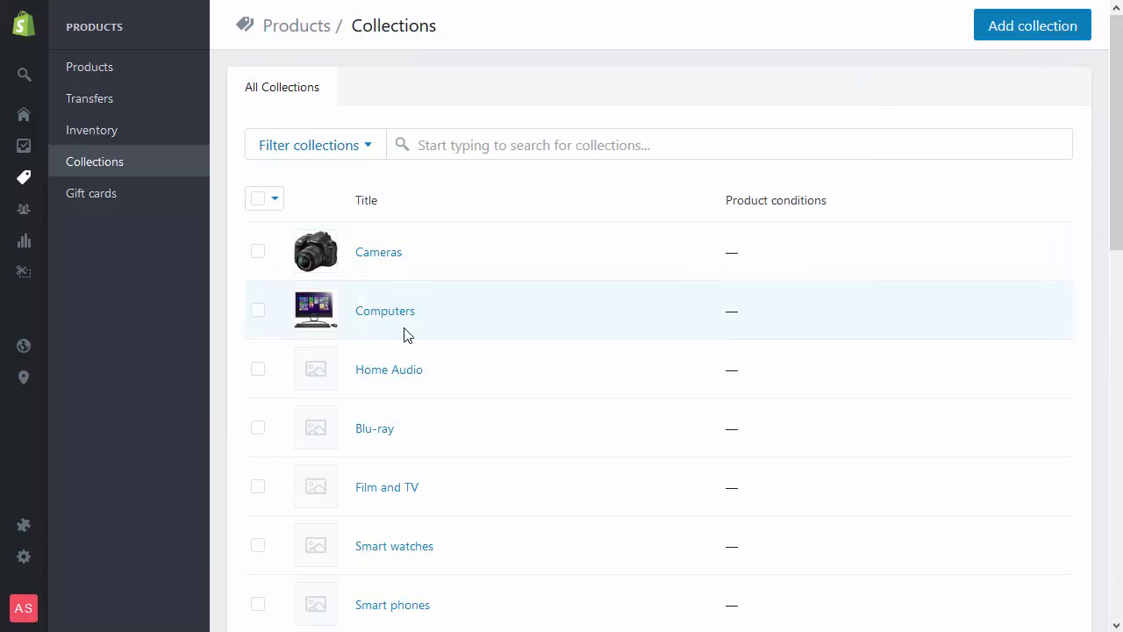
# Give the Home Audio collection the picture of two black and yellow speakers as its collection image, and save.
pyautogui.click(397, 372)
pyautogui.click(953, 430)
pyautogui.doubleClick(489, 145)
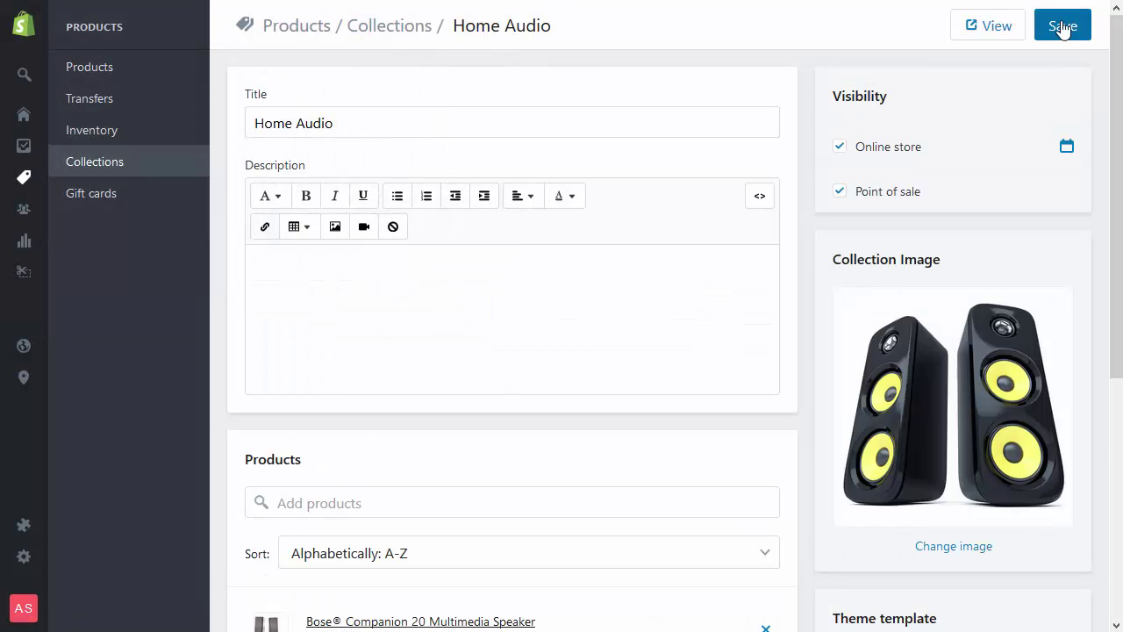
pyautogui.click(1063, 25)
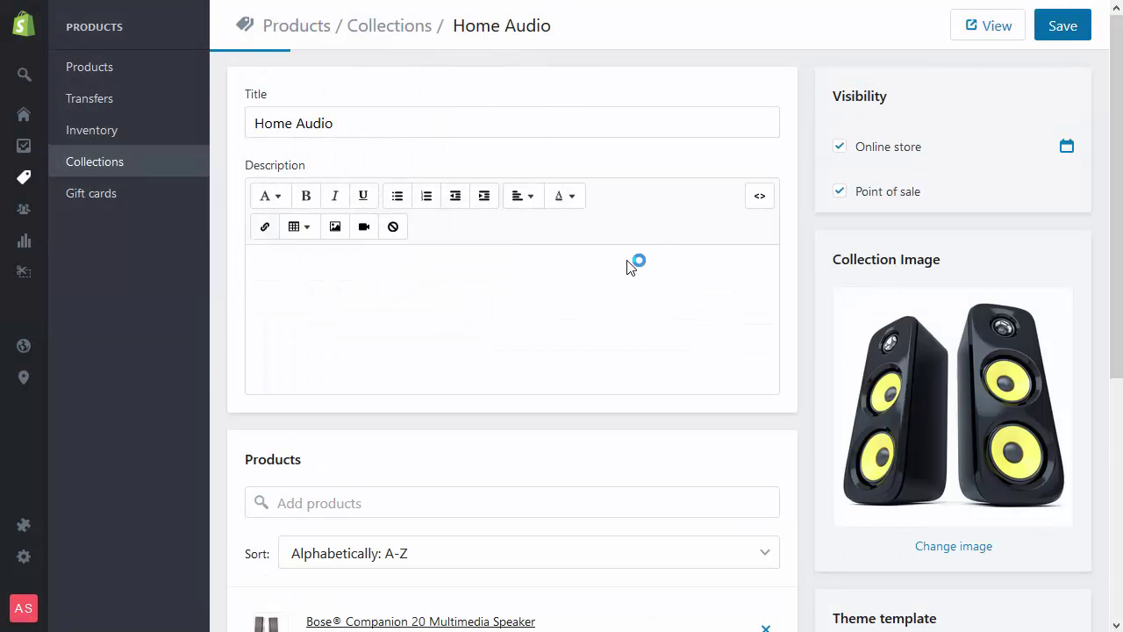
# Choose the black Blu-ray picture as the collection image of the Blu-ray collection.
pyautogui.click(389, 25)
pyautogui.click(375, 431)
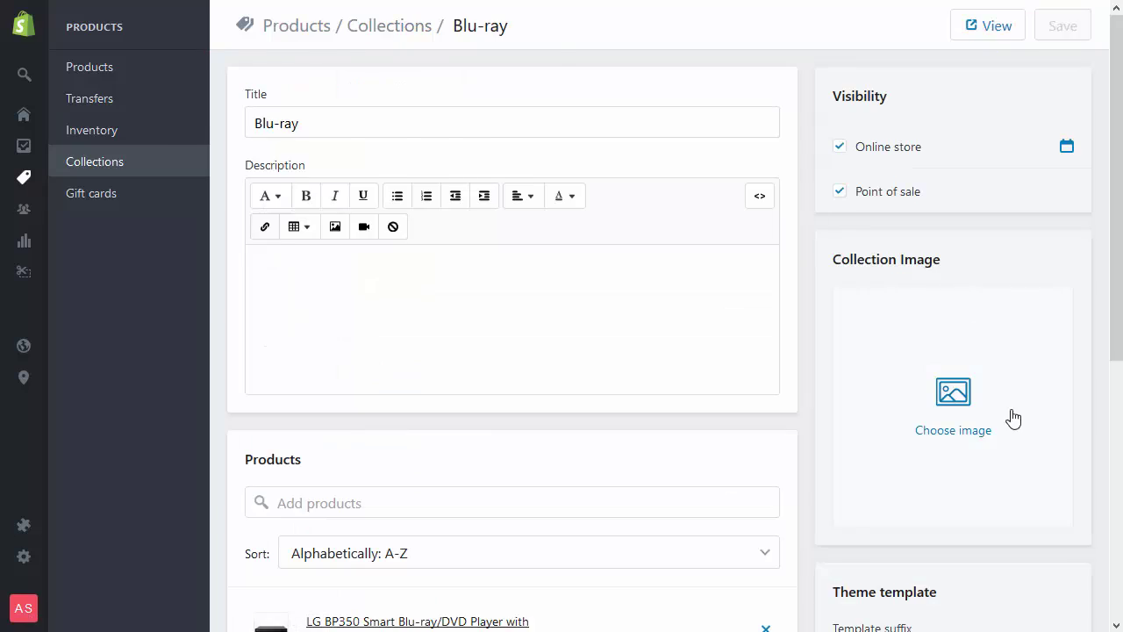
pyautogui.click(957, 422)
pyautogui.doubleClick(100, 150)
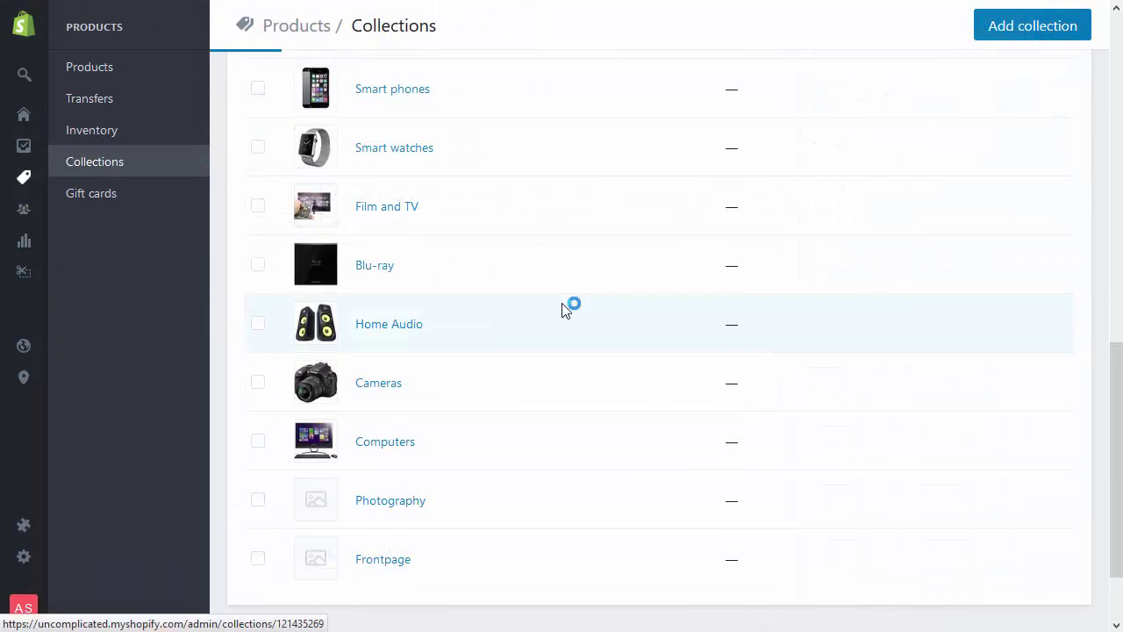
# Give the Photography collection the Canon IXUS camera picture as its collection image, and save.
pyautogui.click(571, 307)
pyautogui.click(953, 430)
pyautogui.scroll(-3, 606, 294)
pyautogui.doubleClick(270, 355)
pyautogui.click(1061, 26)
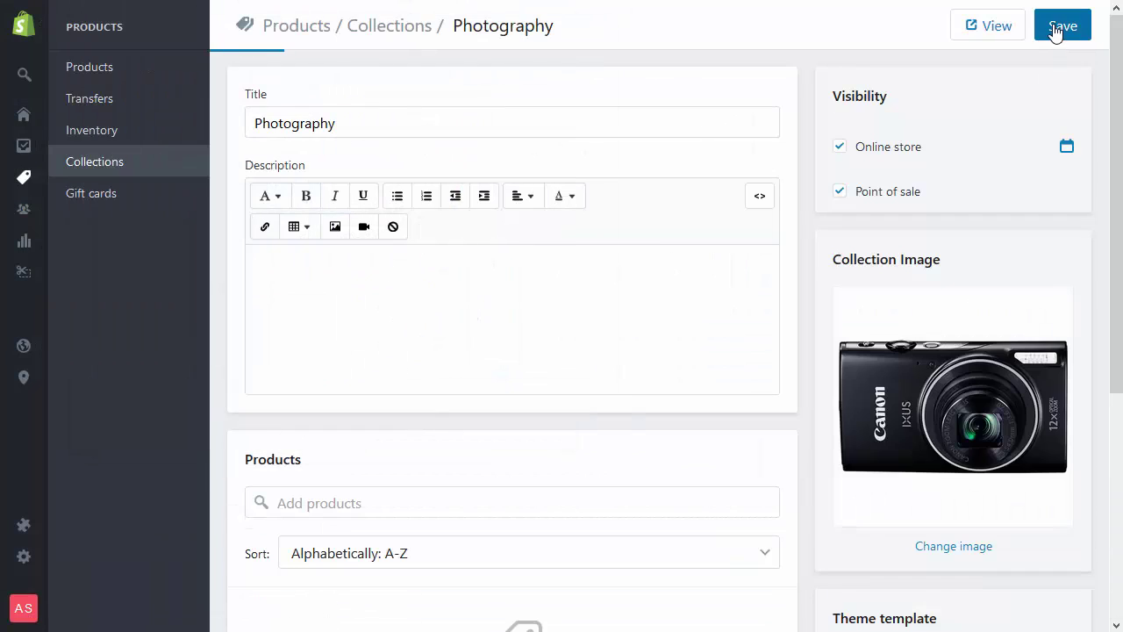
# Check the images across the collections list, and refresh the current category list in Categories Admin.
pyautogui.click(386, 41)
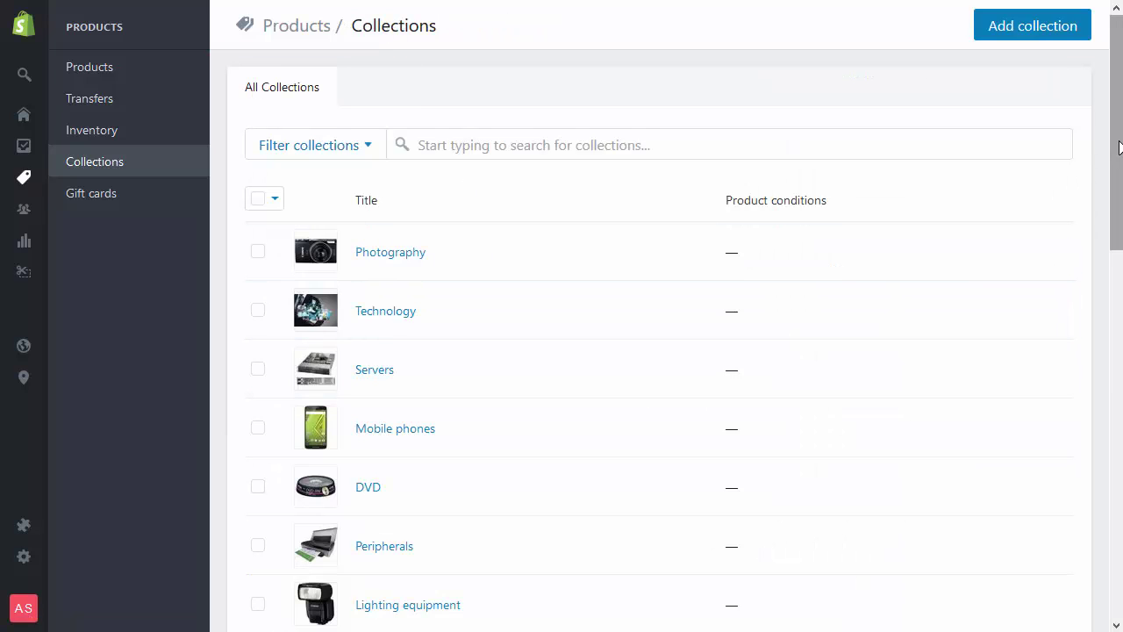
pyautogui.moveTo(1115, 168); pyautogui.dragTo(1073, 106)
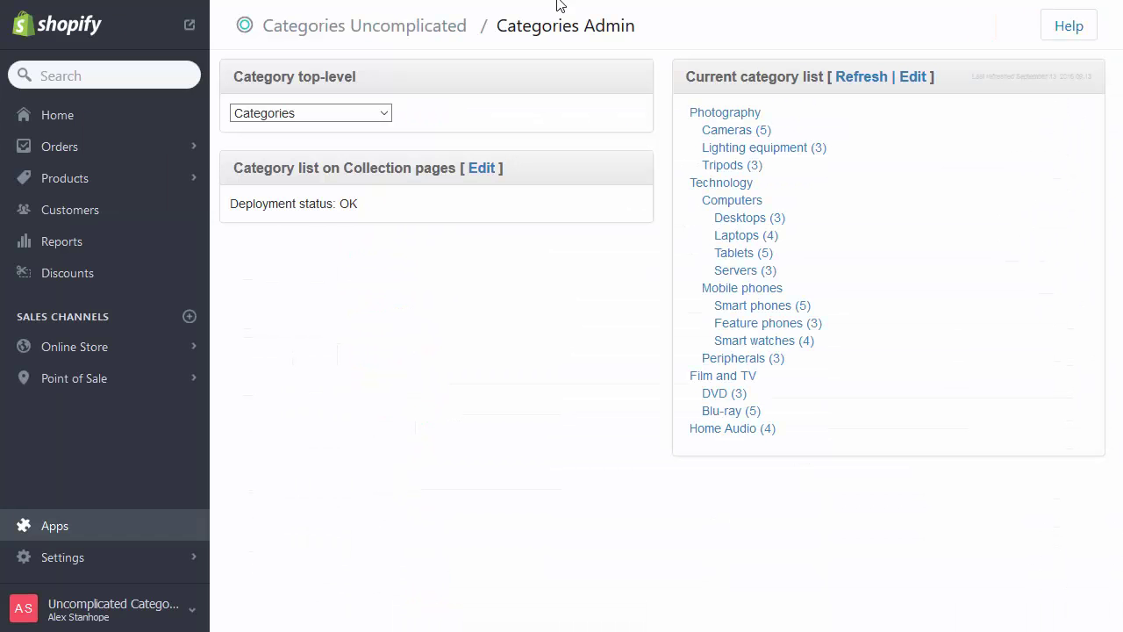
pyautogui.click(863, 79)
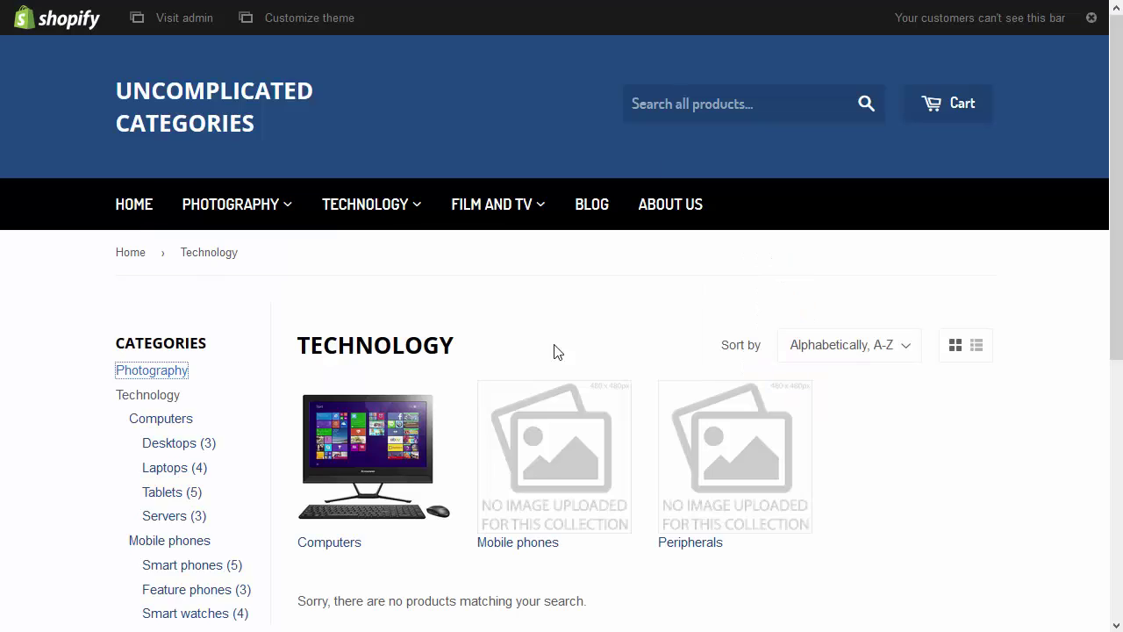
# Reload the storefront's Technology page and check the images on the Computers, Photography and Cameras pages.
pyautogui.click(580, 572)
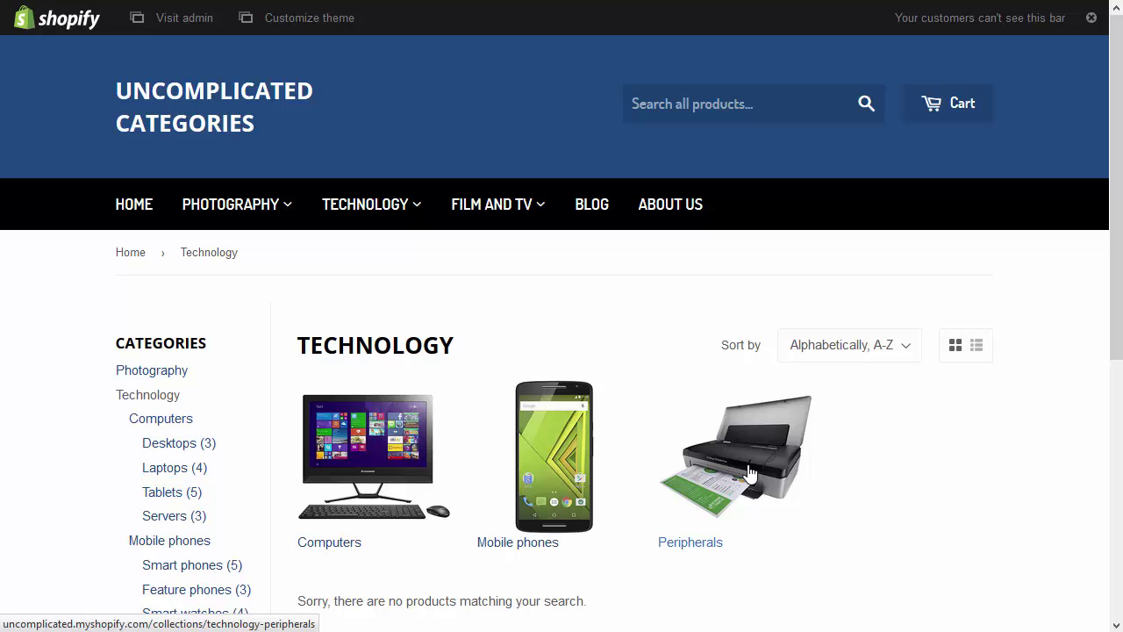
pyautogui.click(171, 423)
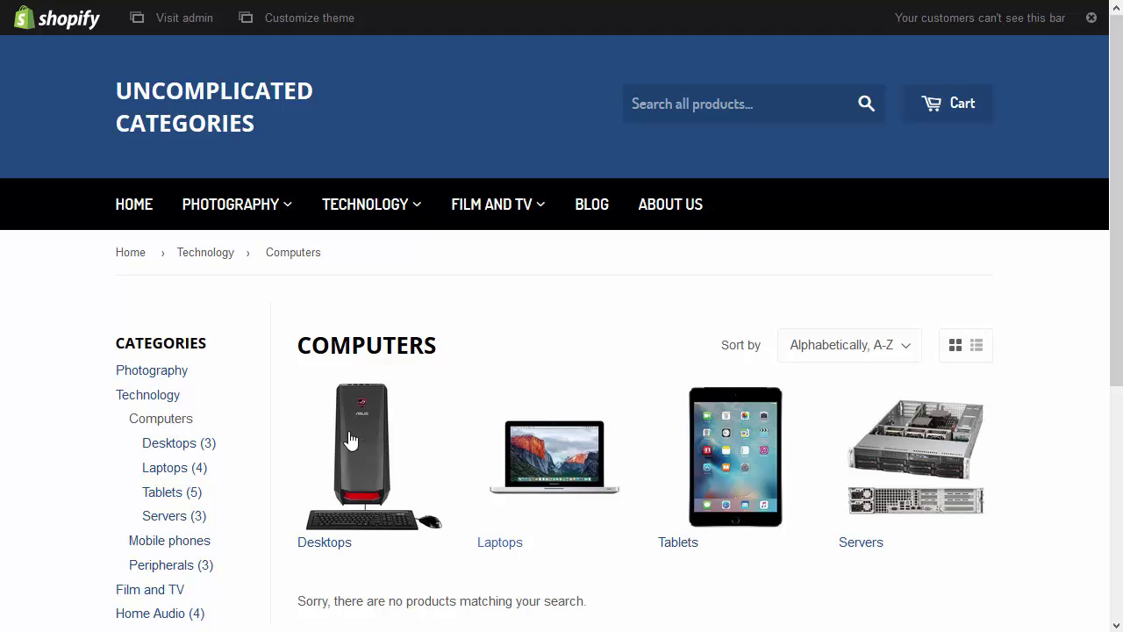
pyautogui.click(155, 373)
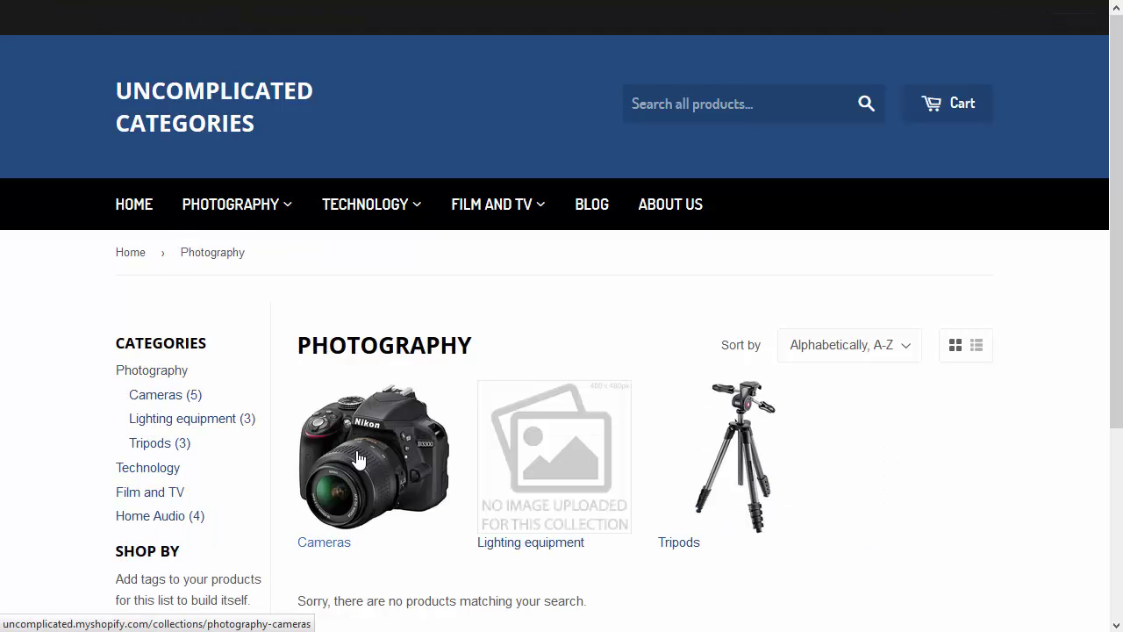
pyautogui.click(172, 402)
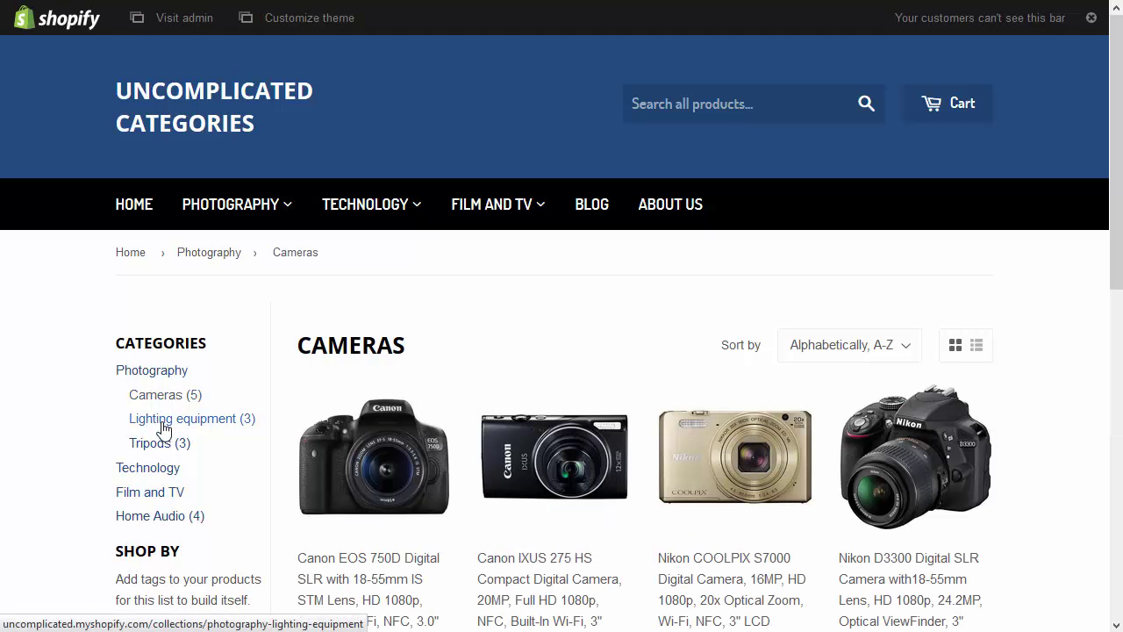
# Browse from Technology through Mobile phones to Smart phones on the storefront and examine the subcategory icons and products.
pyautogui.click(165, 471)
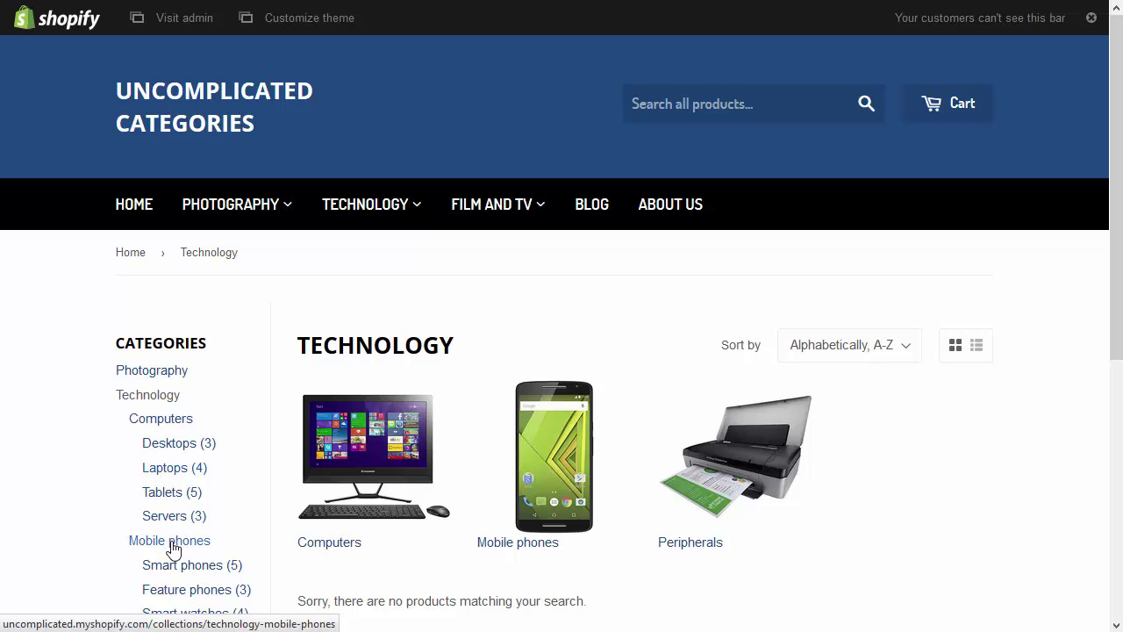
pyautogui.scroll(-2, 158, 491)
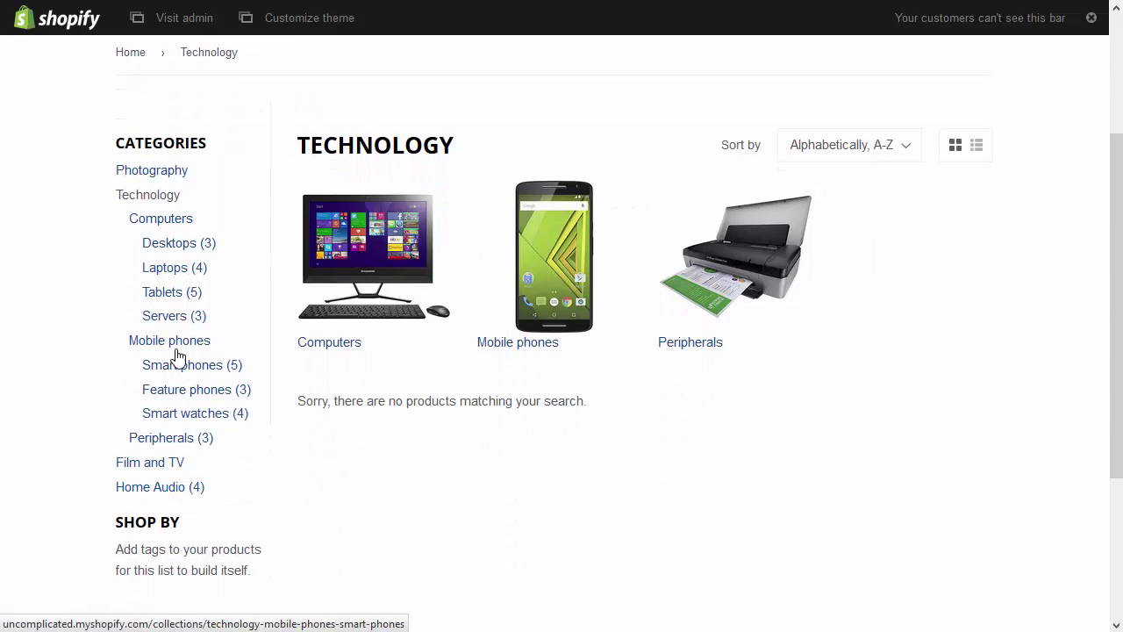
pyautogui.click(173, 348)
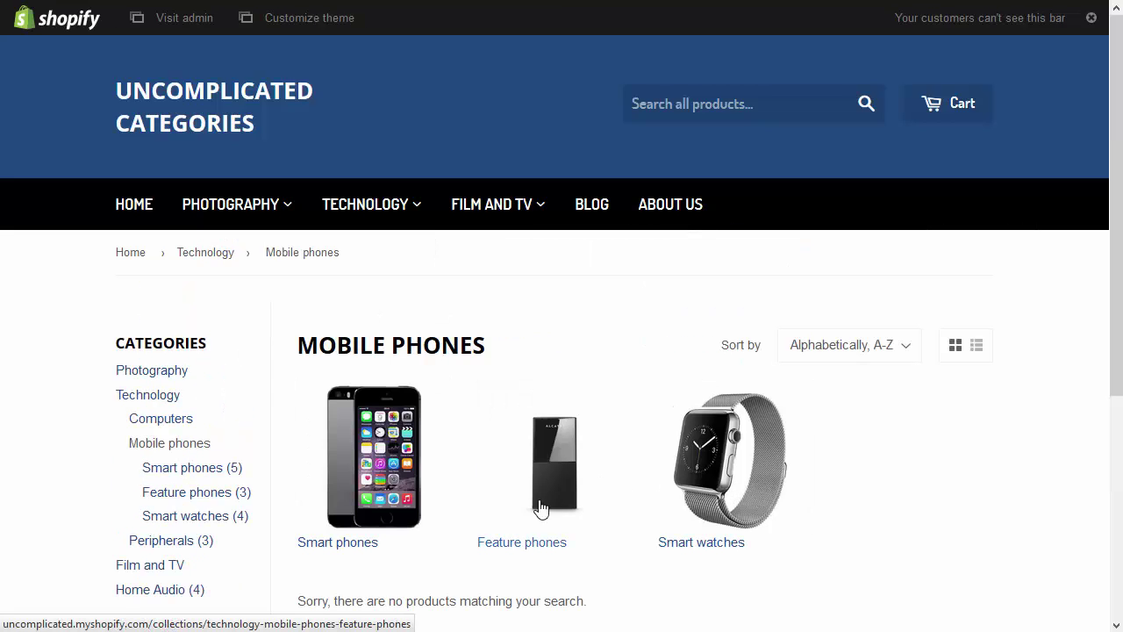
pyautogui.click(367, 458)
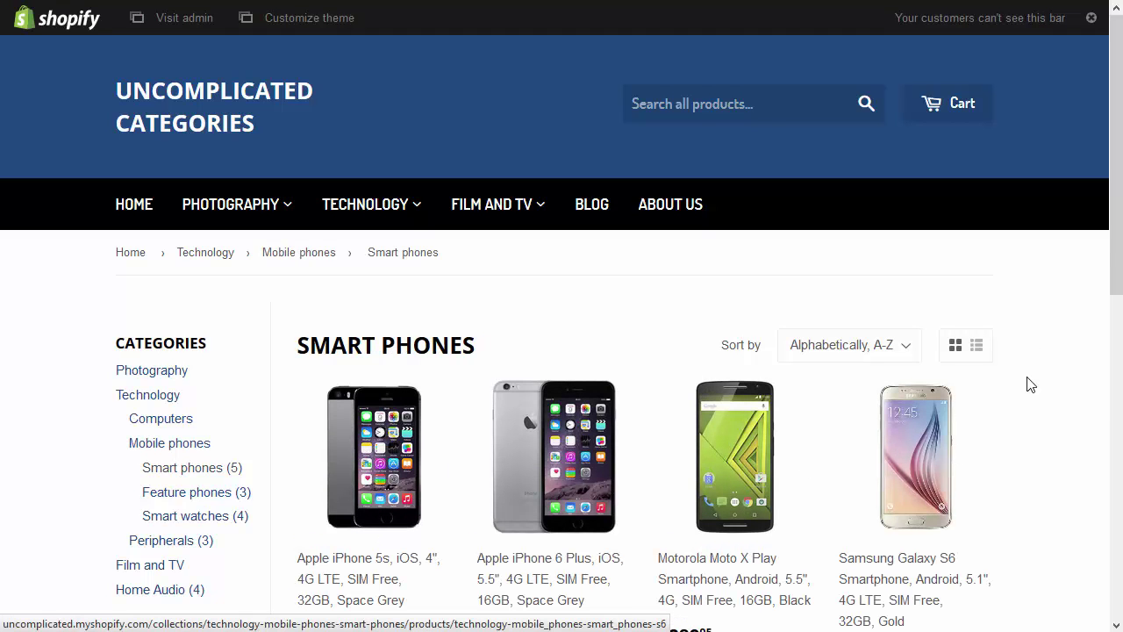
pyautogui.moveTo(1120, 252); pyautogui.dragTo(1093, 291)
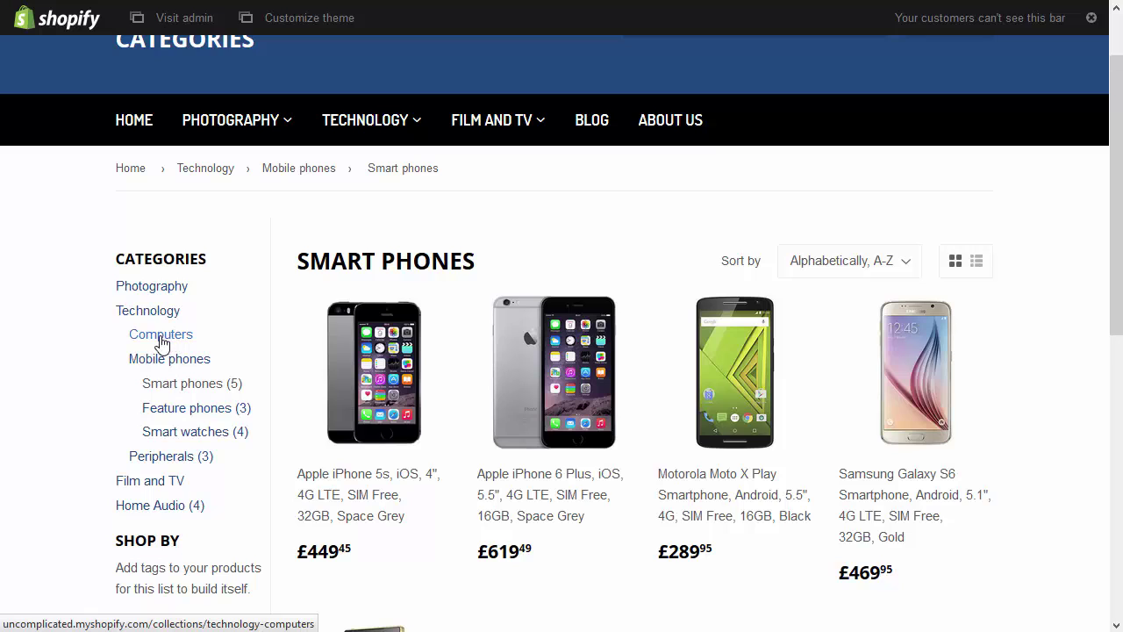
# Examine the Computers subcategory icons on the storefront, and view the Home Audio, Photography and Cameras collections.
pyautogui.click(160, 341)
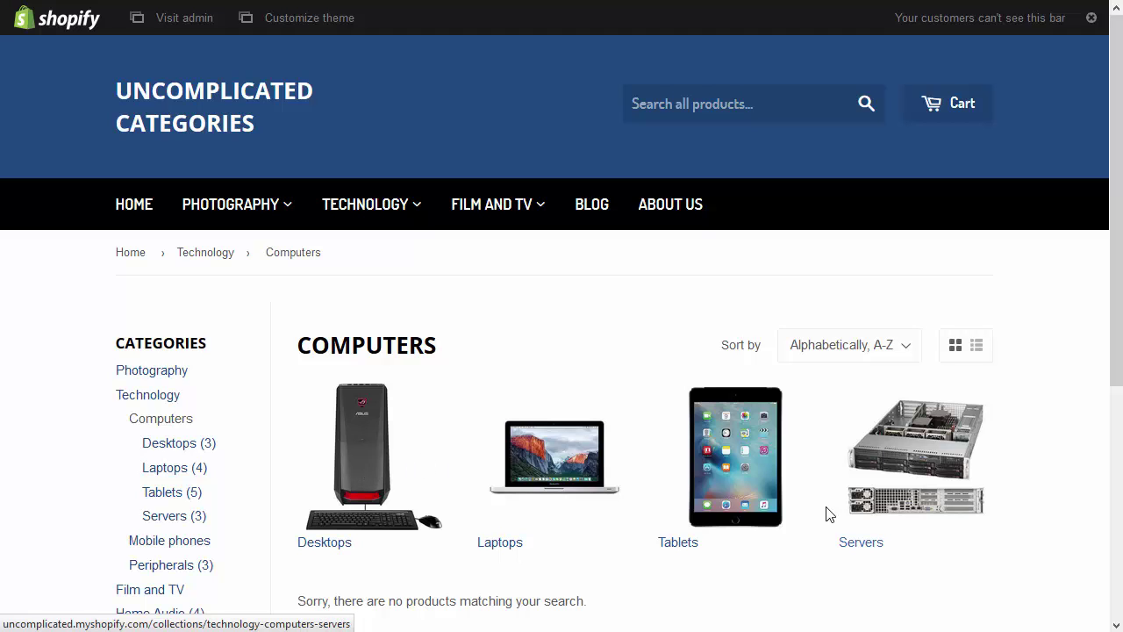
pyautogui.scroll(-2, 863, 469)
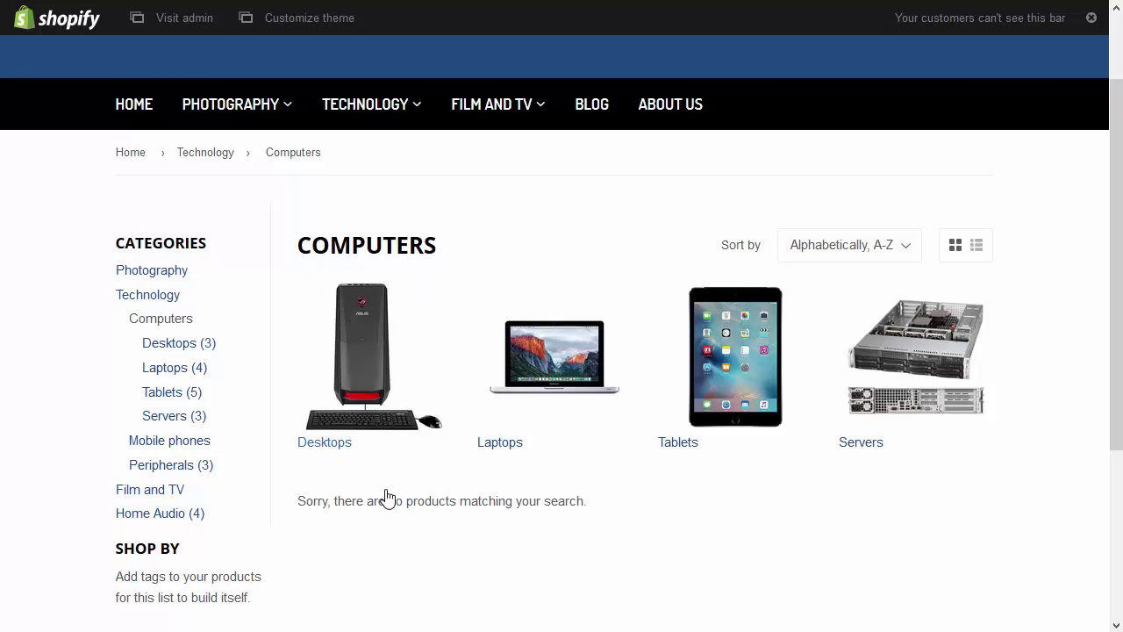
pyautogui.click(164, 518)
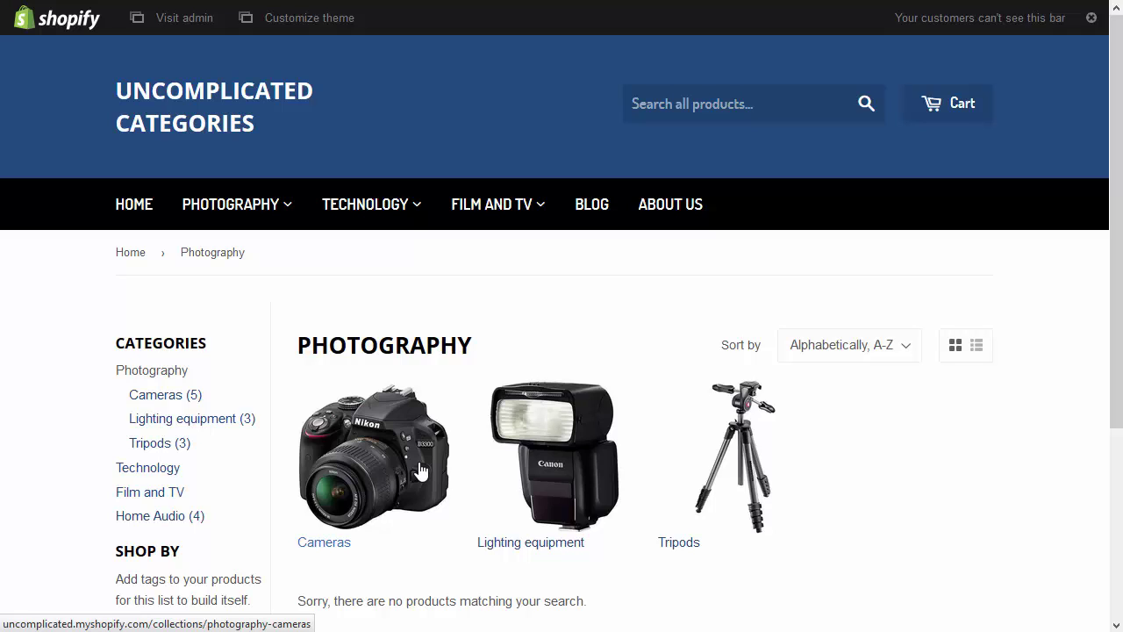
pyautogui.click(169, 402)
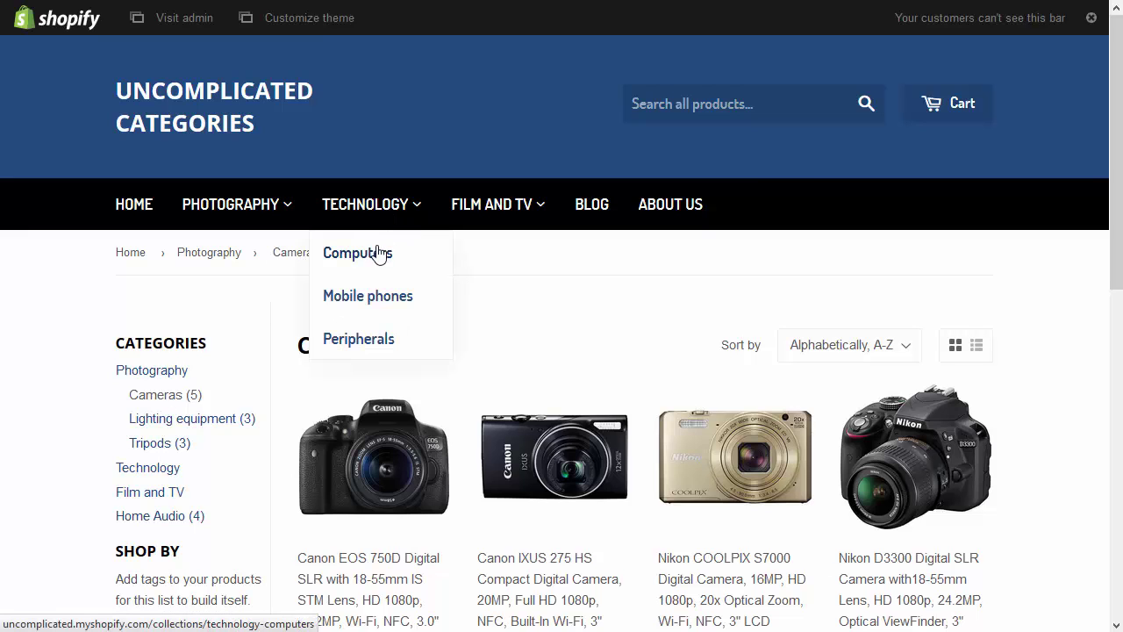
# Browse the storefront from Technology through Mobile phones to Feature phones, and go on to Home Audio.
pyautogui.click(375, 207)
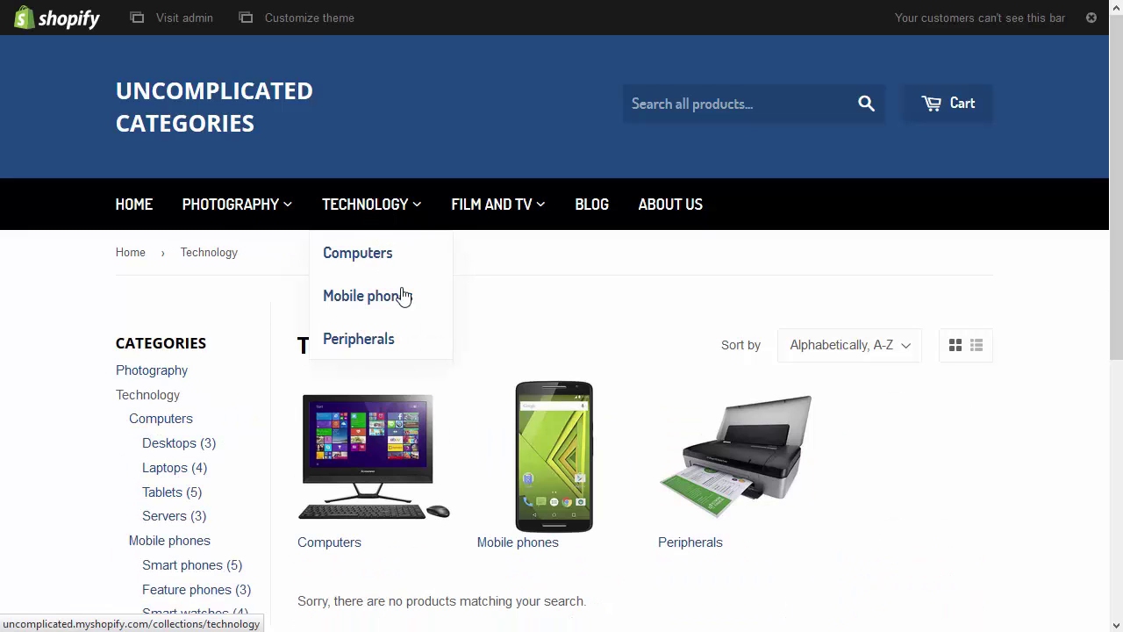
pyautogui.click(562, 481)
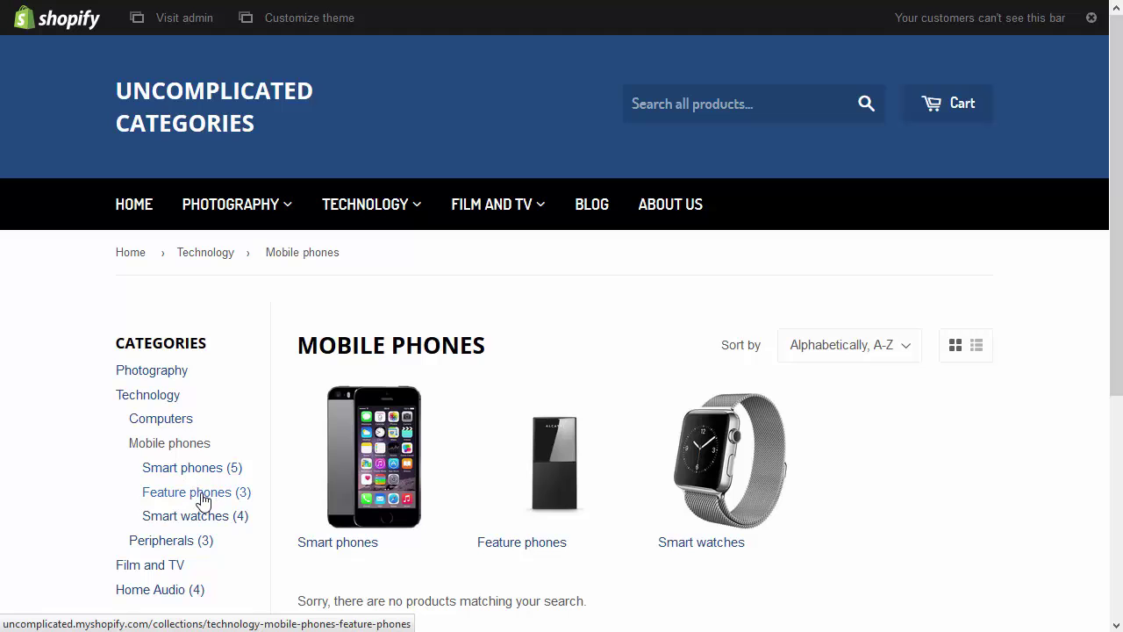
pyautogui.click(203, 500)
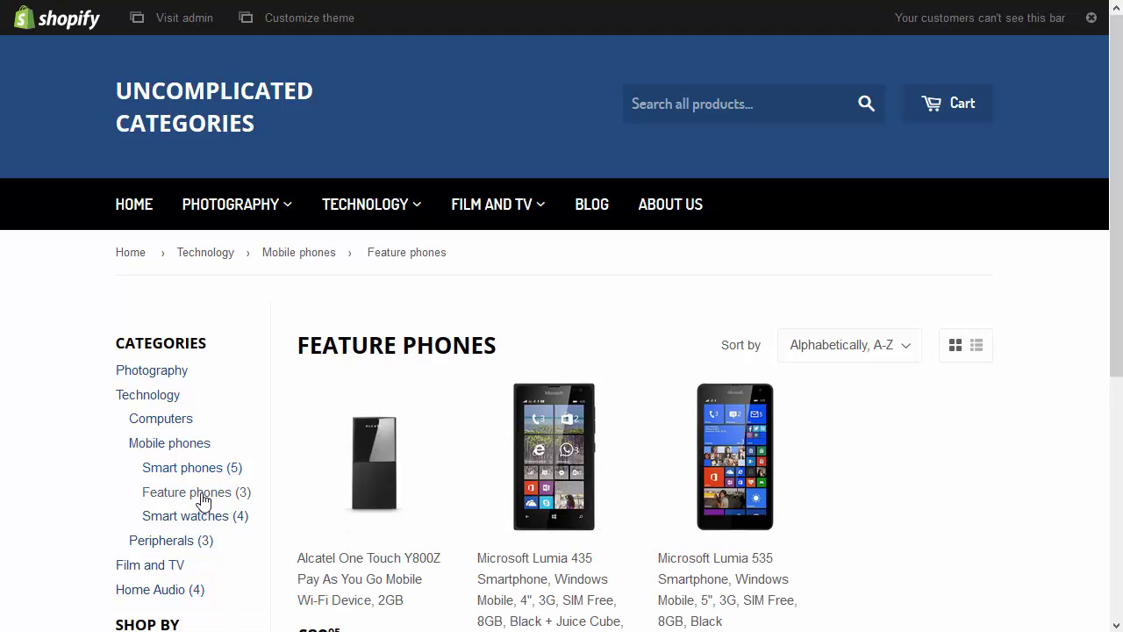
pyautogui.click(157, 592)
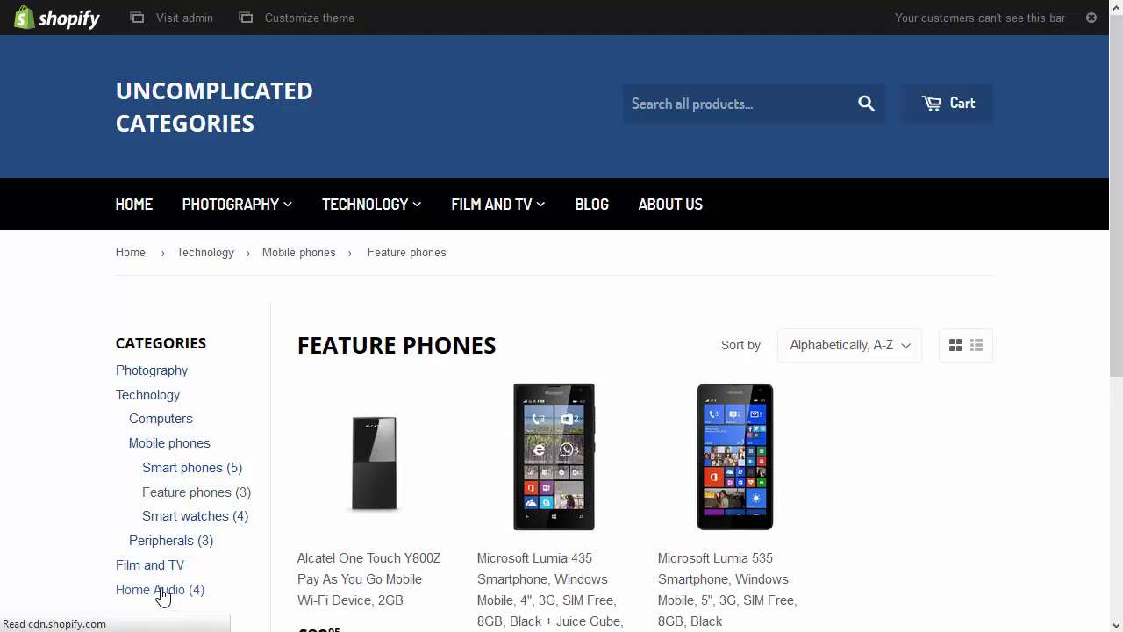